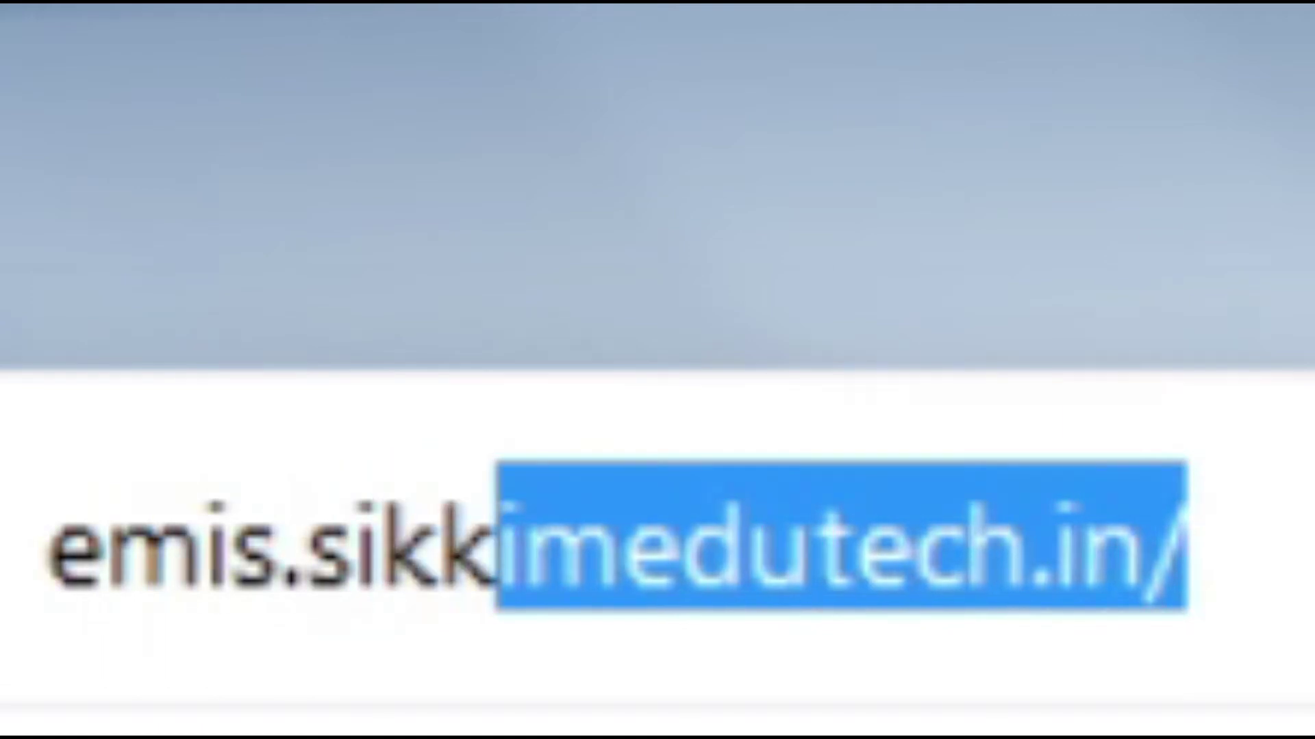
# Open emis.sikkimedutech.in and sign in with the account password and the captcha code, declining to update the saved login.
pyautogui.press('Return')
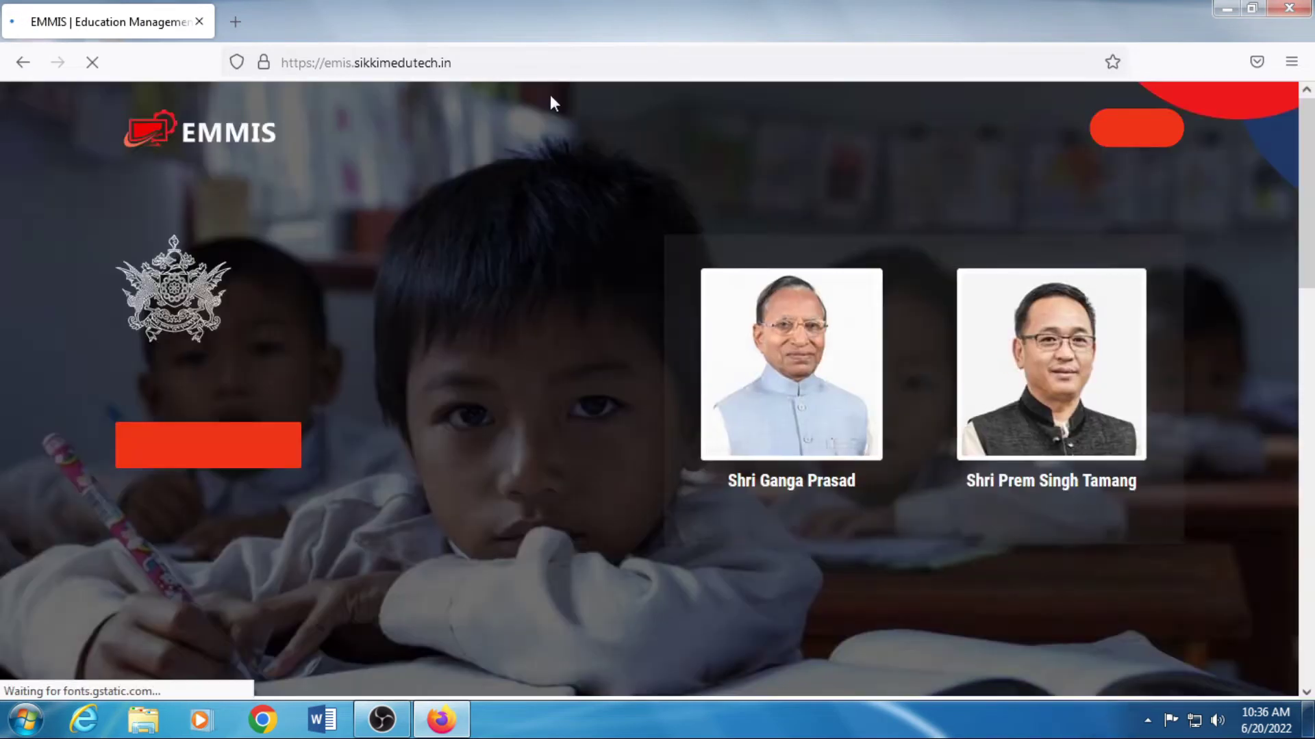
pyautogui.click(1151, 137)
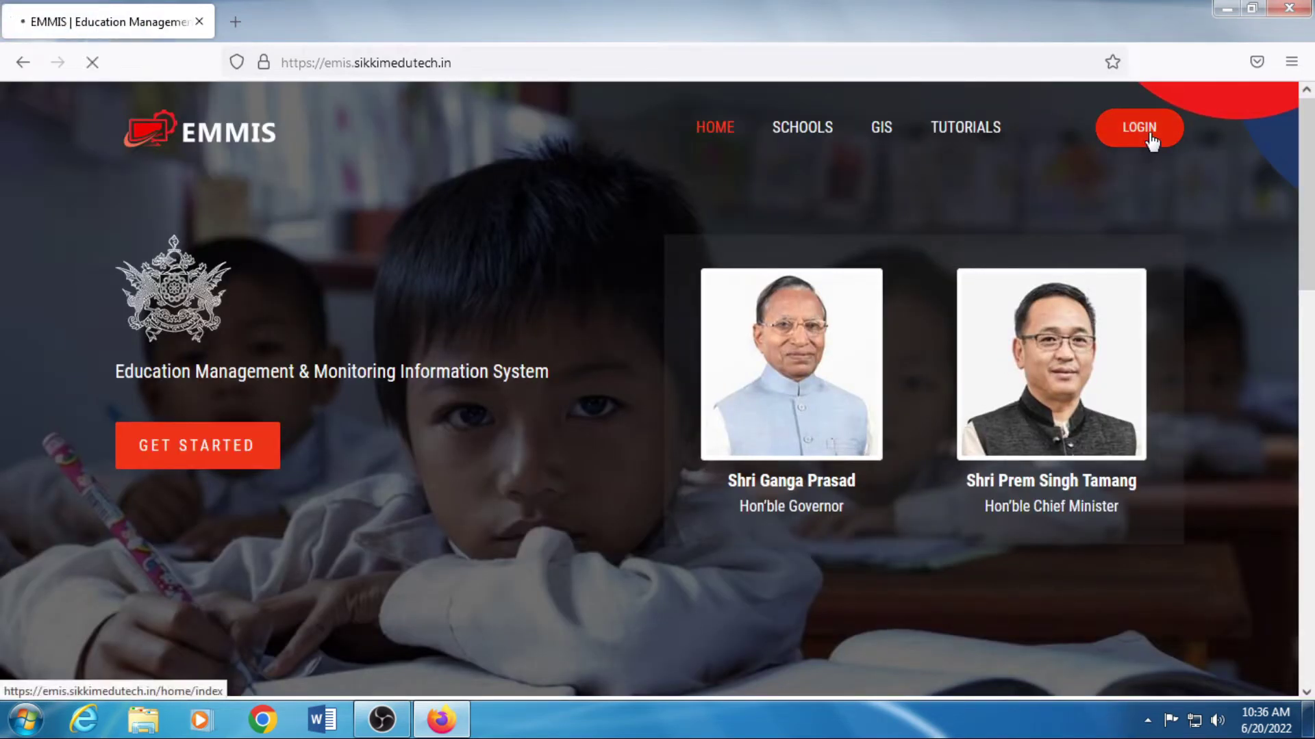
pyautogui.write('*****')
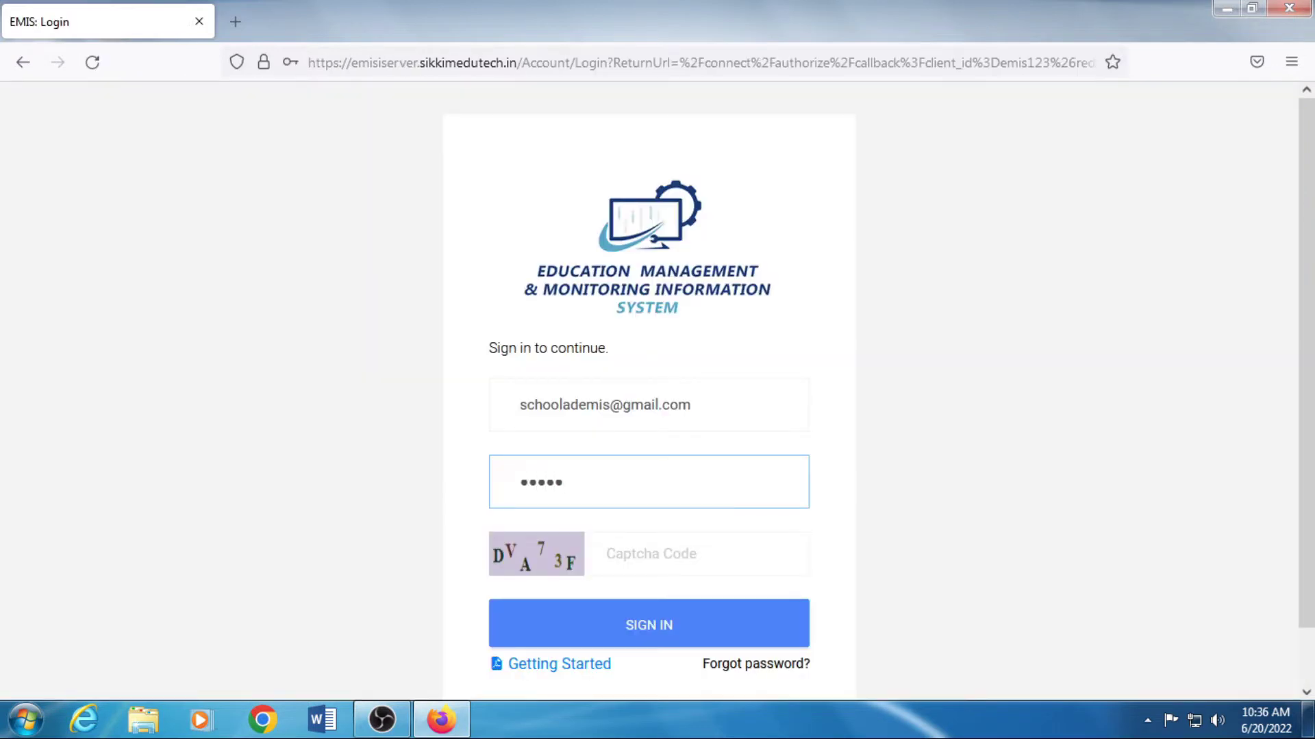
pyautogui.write('*****')
pyautogui.press('BackSpace')
pyautogui.press('Tab')
pyautogui.write('DVA')
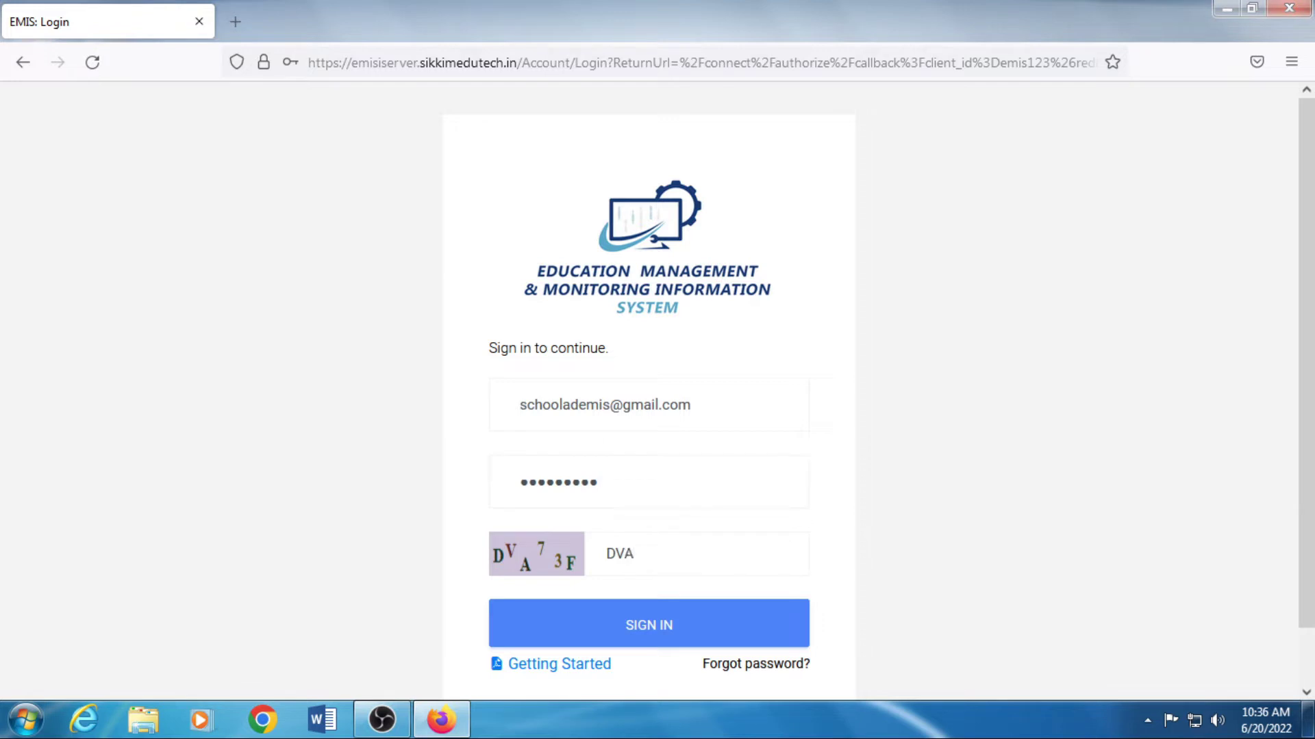
pyautogui.write('73F')
pyautogui.click(748, 622)
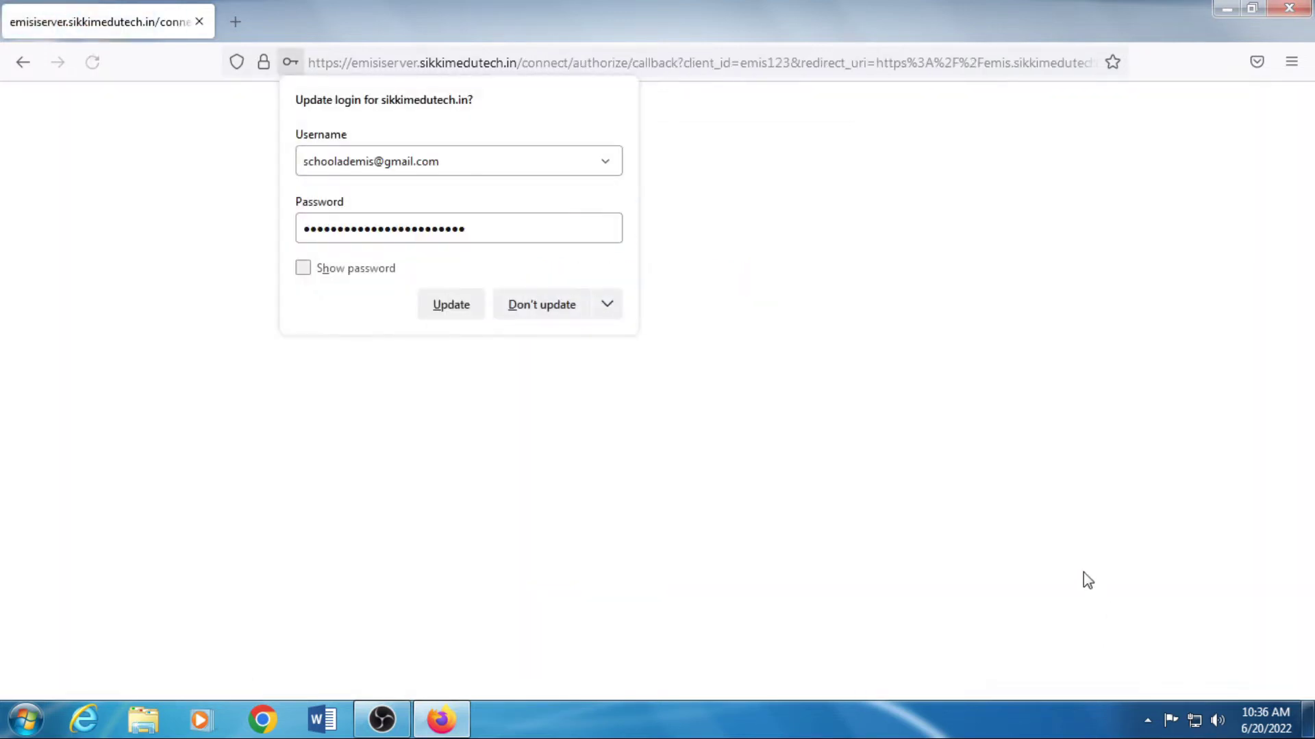
pyautogui.click(566, 313)
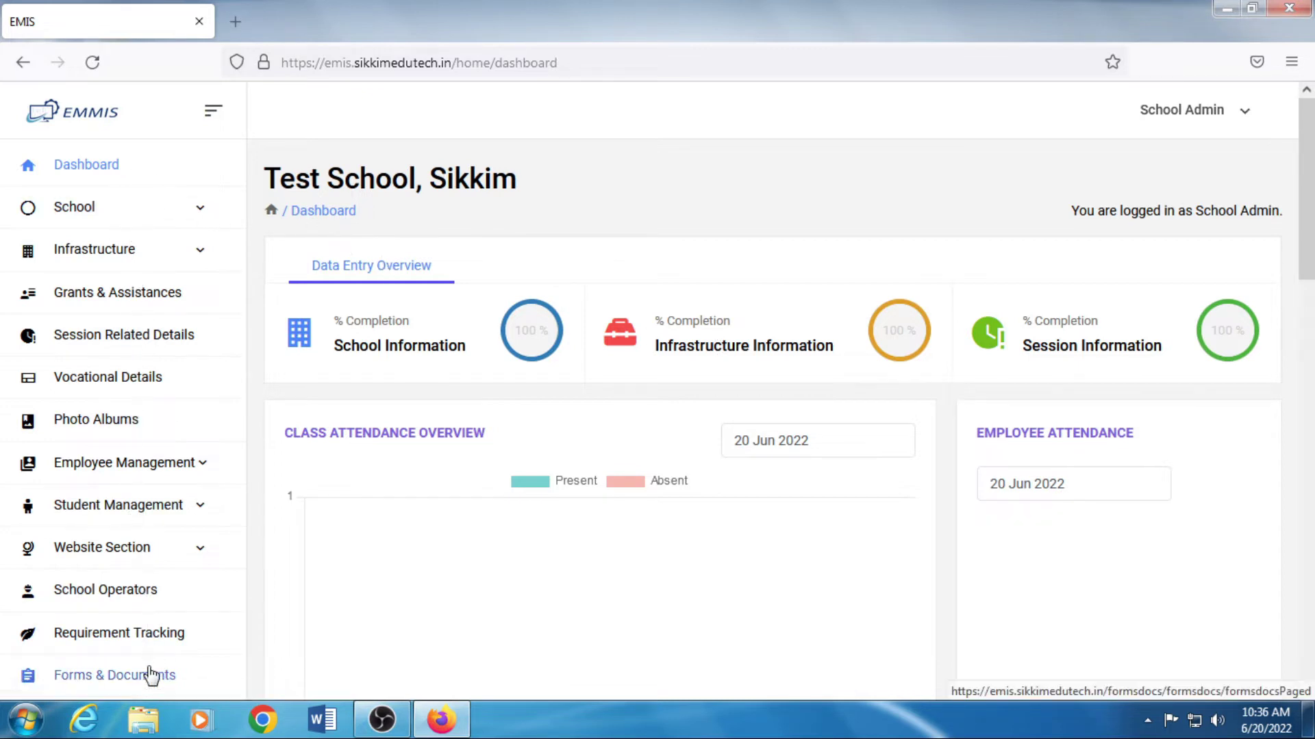
# Open the employee List & Registration page under Employee Management.
pyautogui.scroll(-4, 146, 658)
pyautogui.scroll(-1, 149, 623)
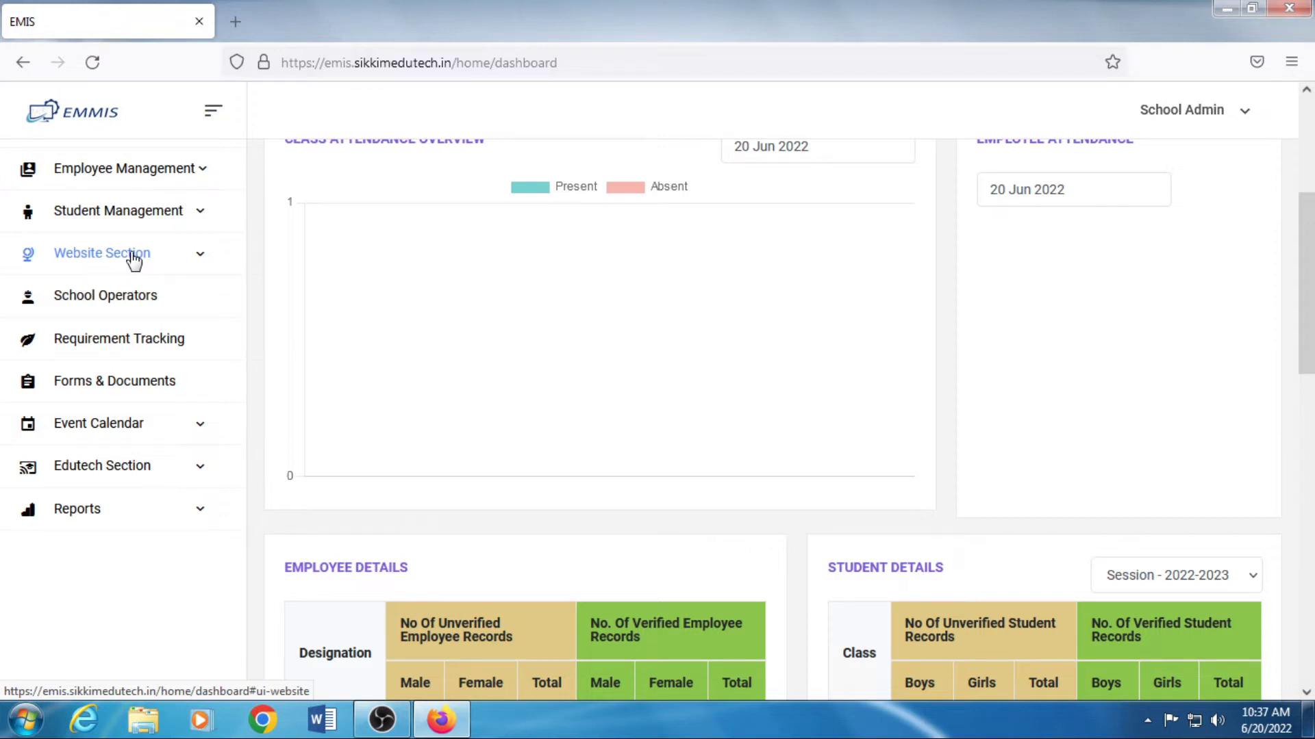
pyautogui.click(155, 173)
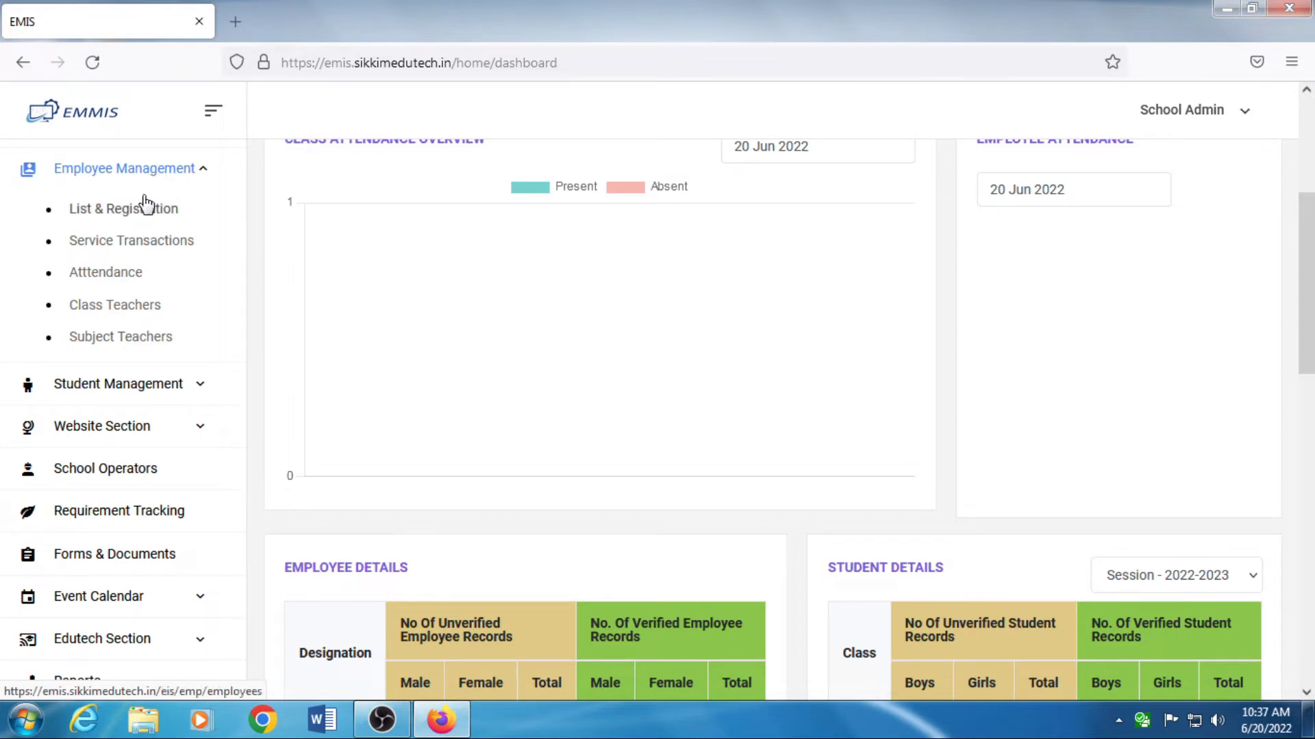
pyautogui.click(144, 208)
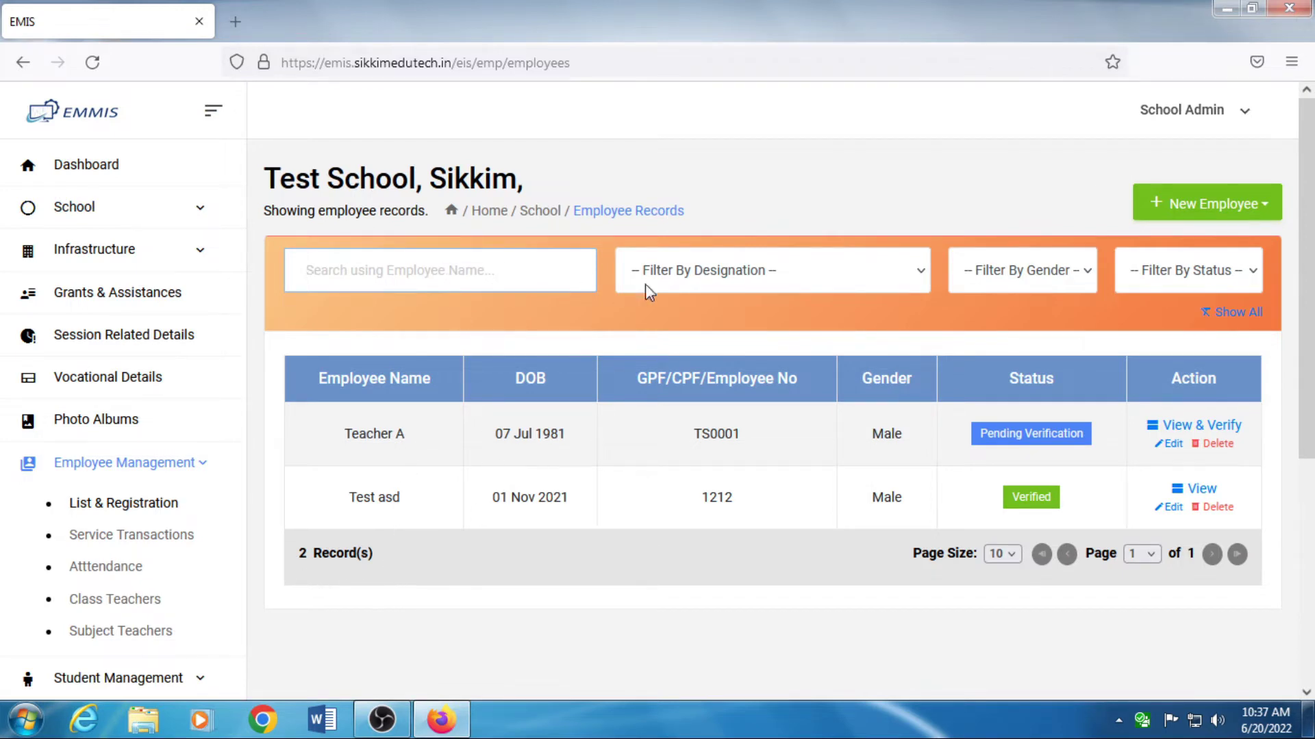
# Examine the designation, gender and status filters and the name search of the employee list.
pyautogui.click(711, 280)
pyautogui.click(1036, 278)
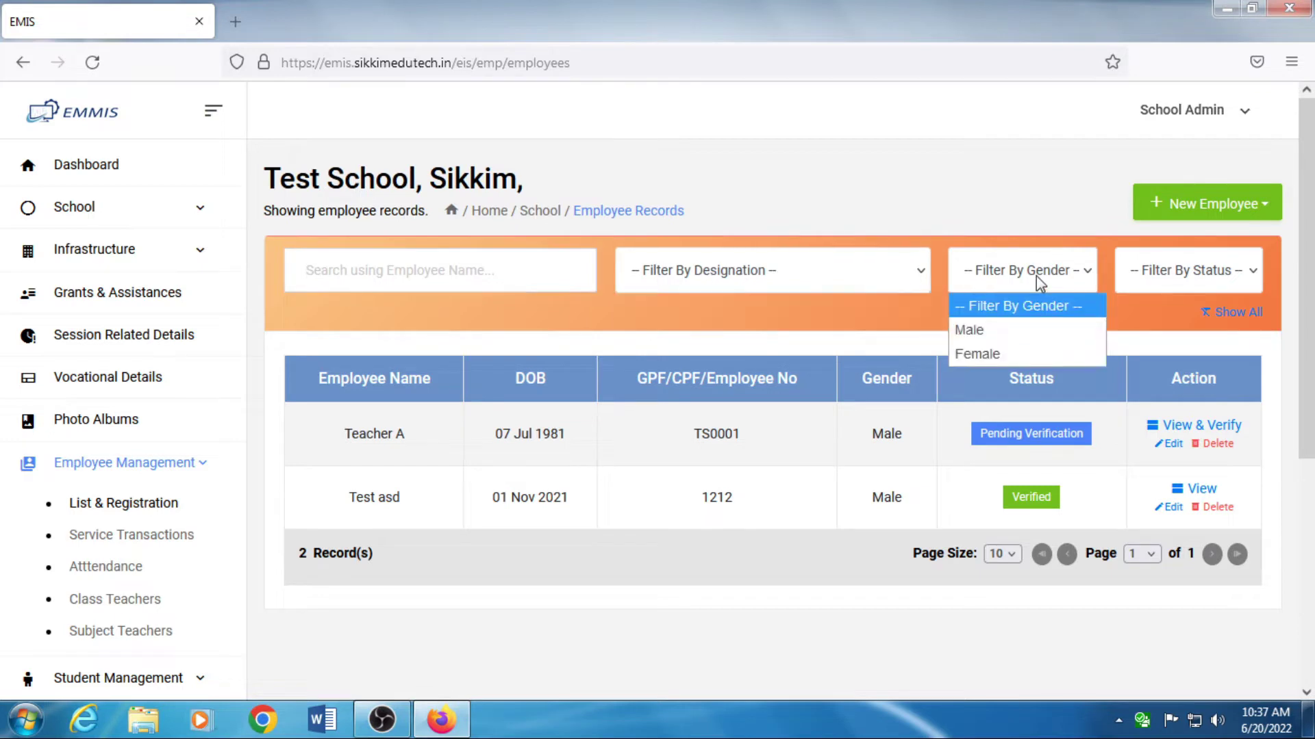
pyautogui.click(1166, 274)
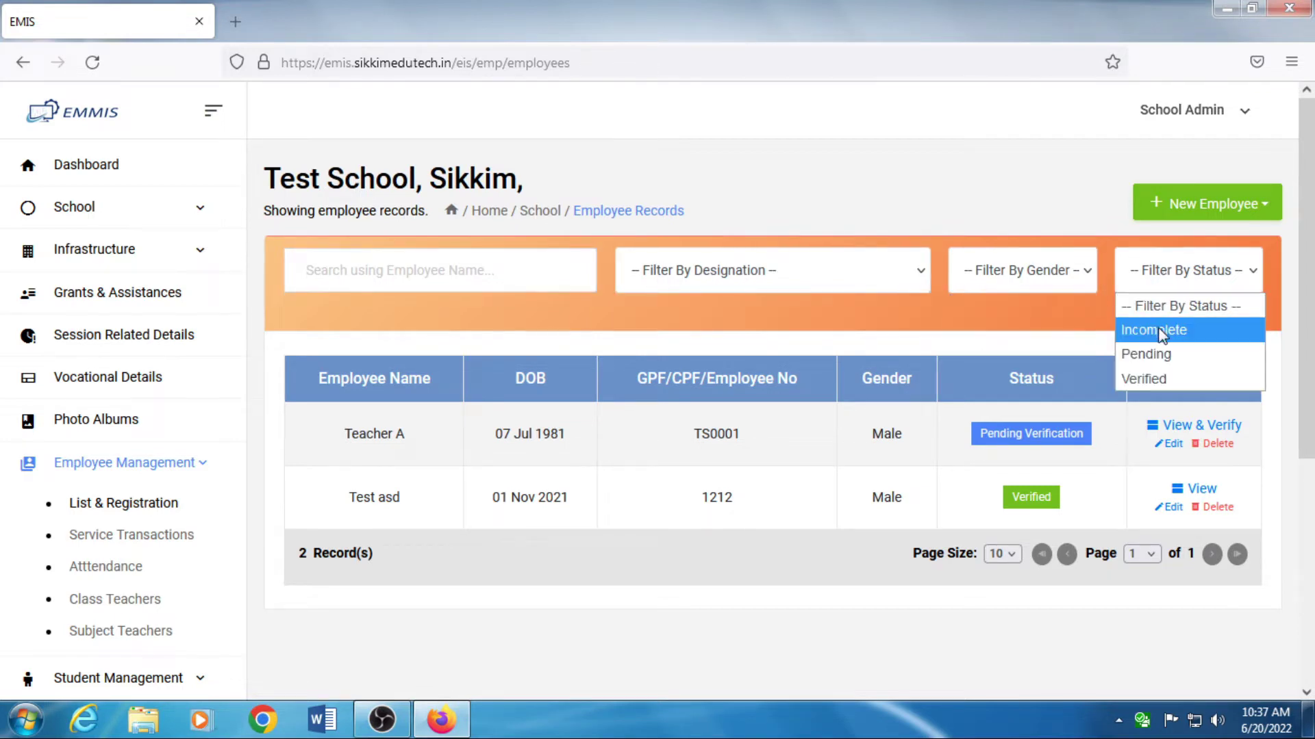
pyautogui.click(1145, 380)
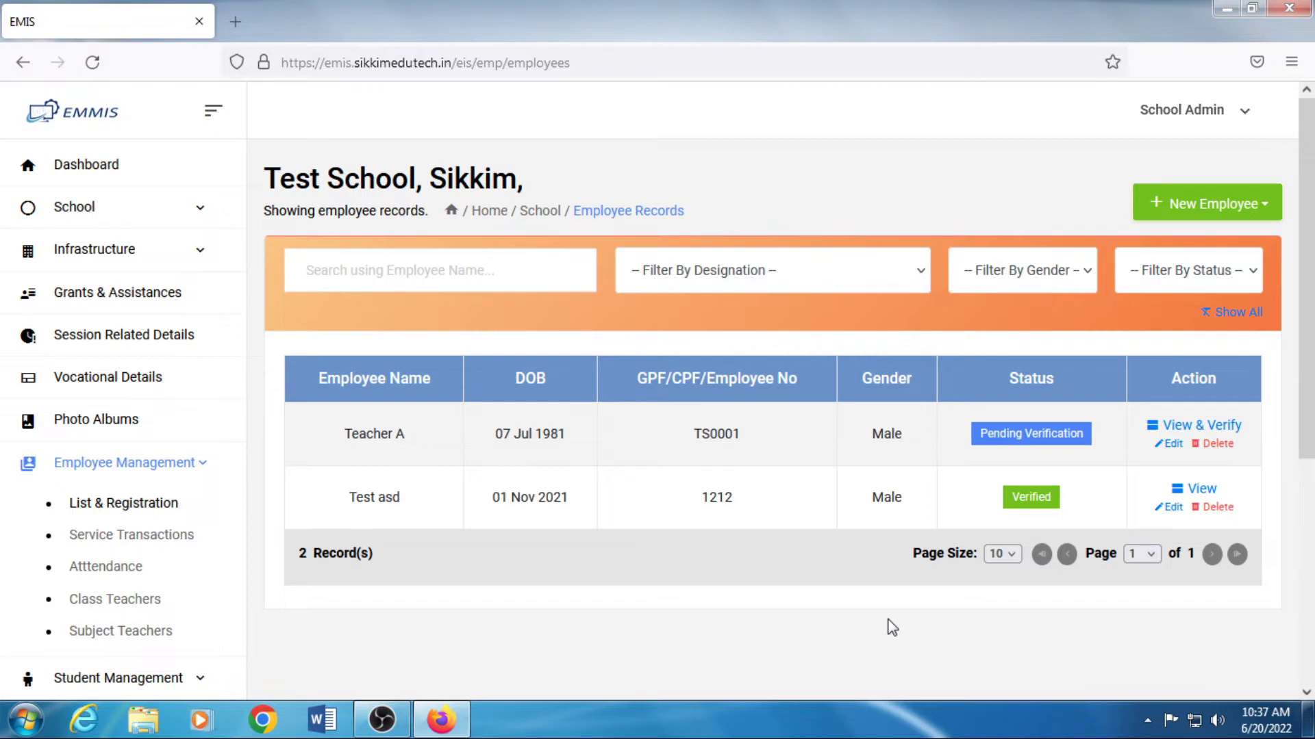
pyautogui.click(447, 279)
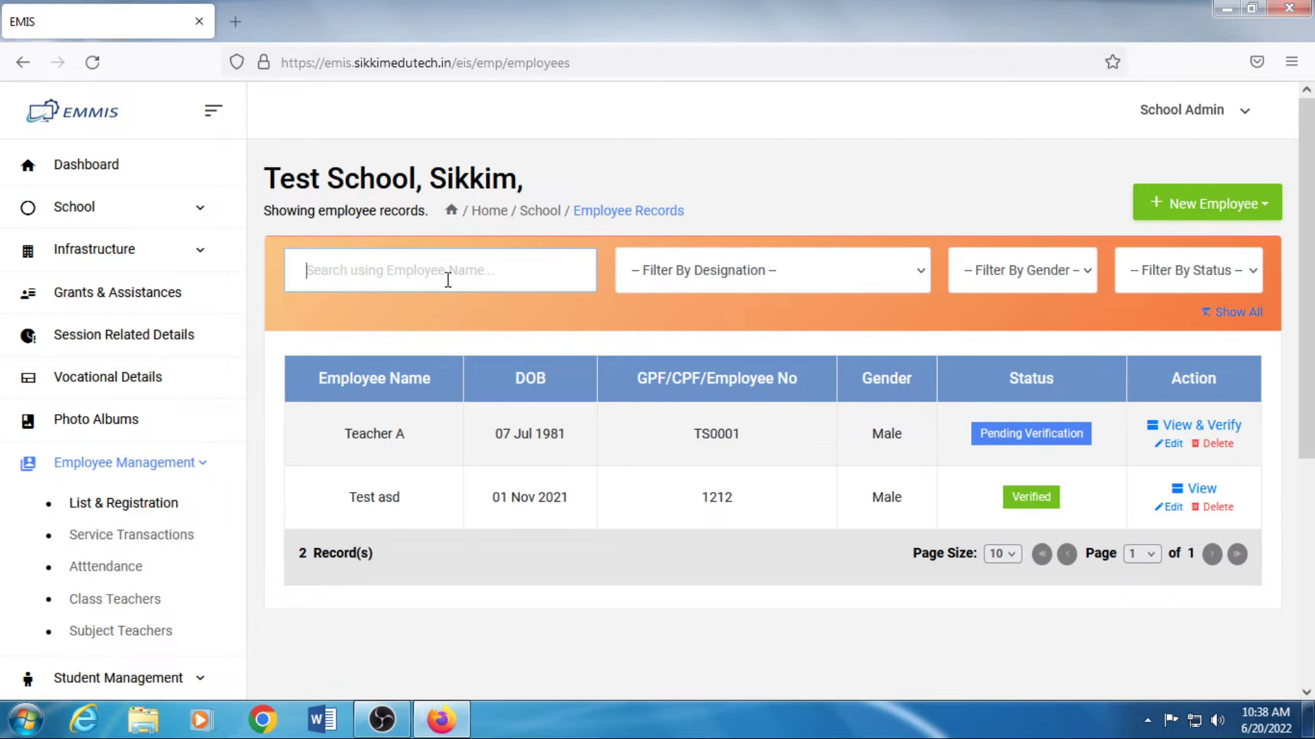
# Open the verified employee's record and review the basic personal information.
pyautogui.click(1203, 490)
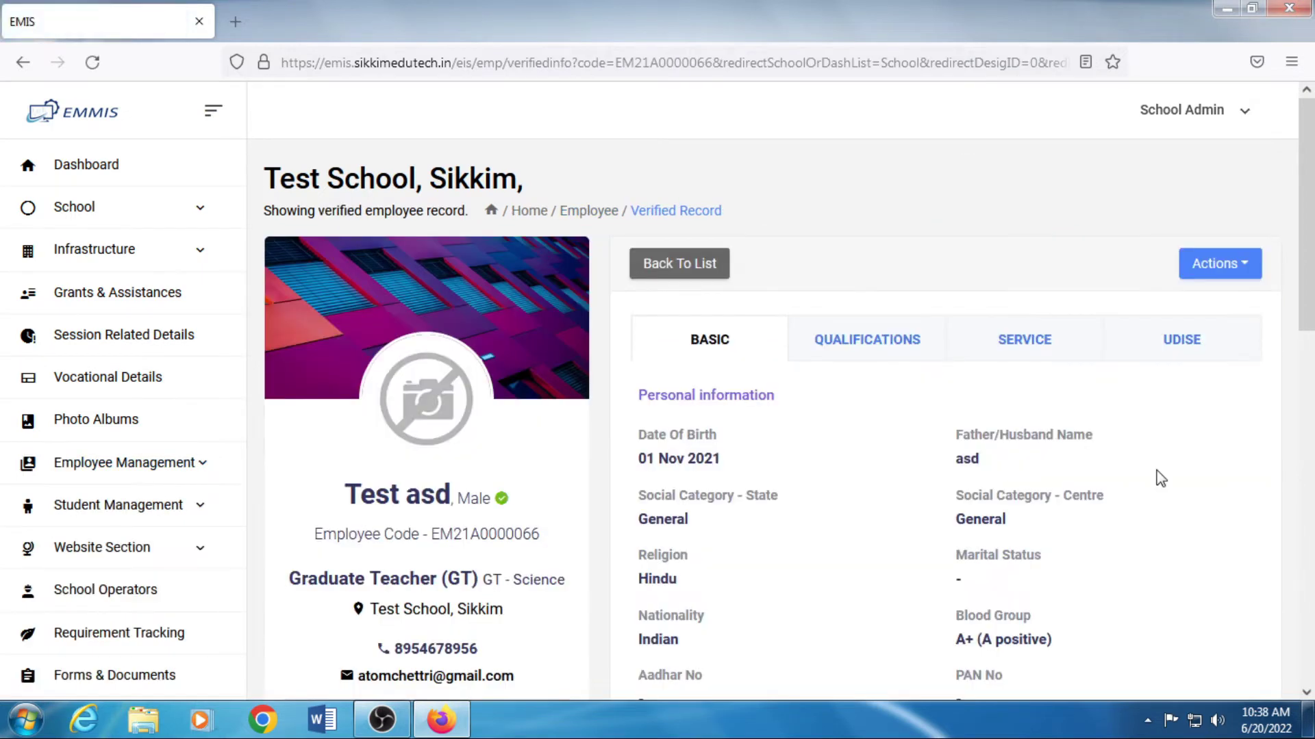
pyautogui.scroll(-2, 728, 470)
pyautogui.scroll(-2, 728, 470)
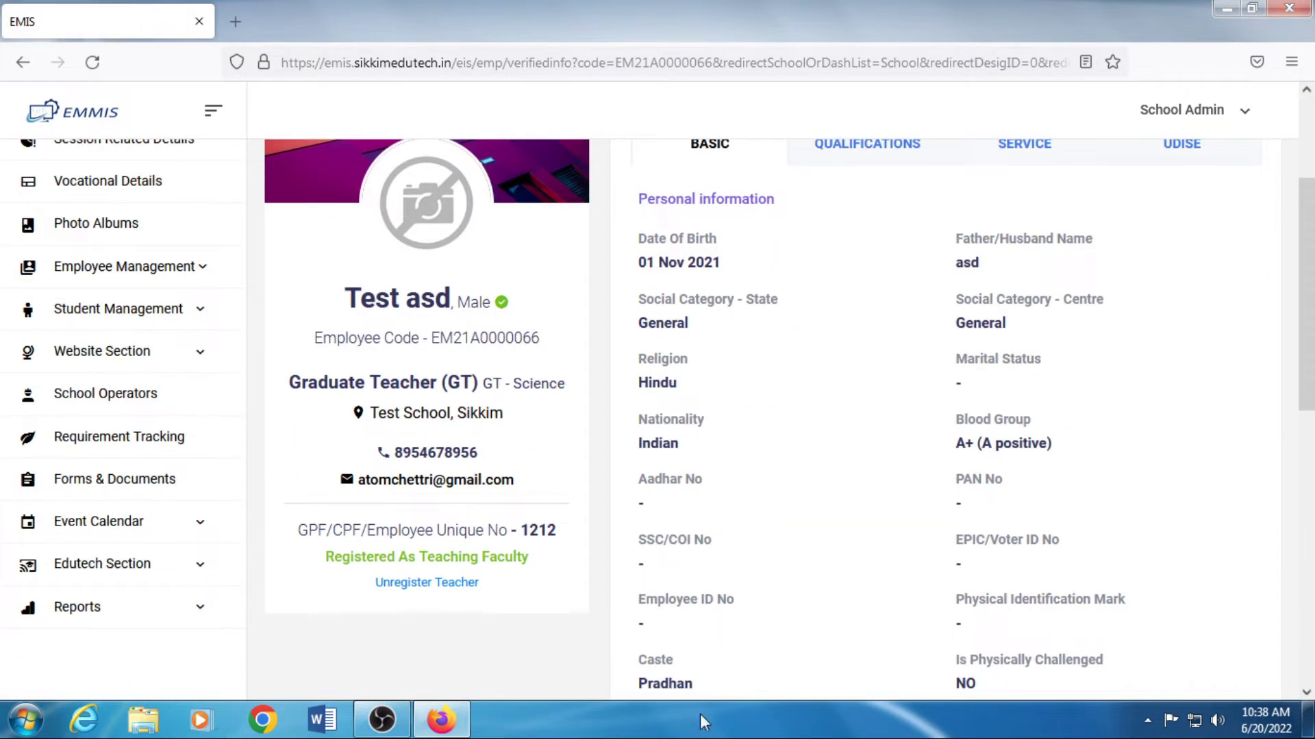
pyautogui.scroll(-3, 1010, 690)
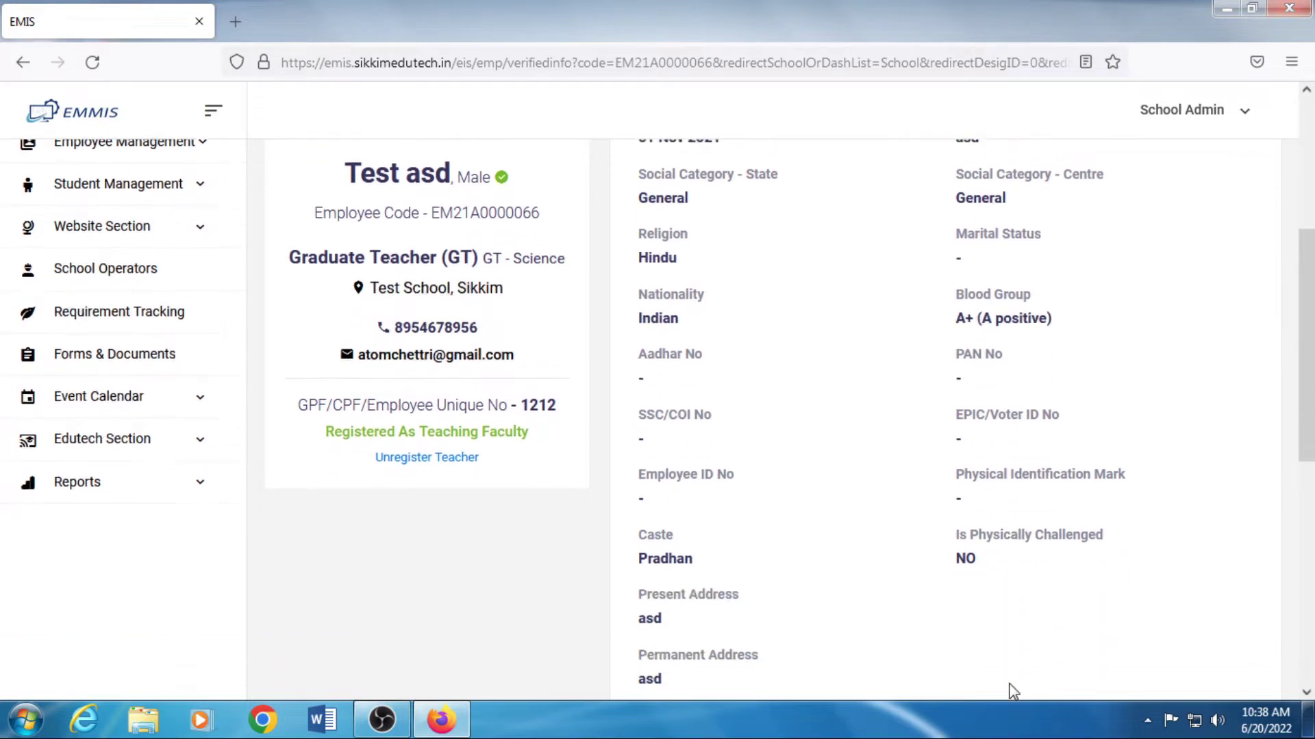
pyautogui.scroll(-5, 1004, 676)
pyautogui.scroll(10, 1003, 676)
pyautogui.scroll(2, 1003, 676)
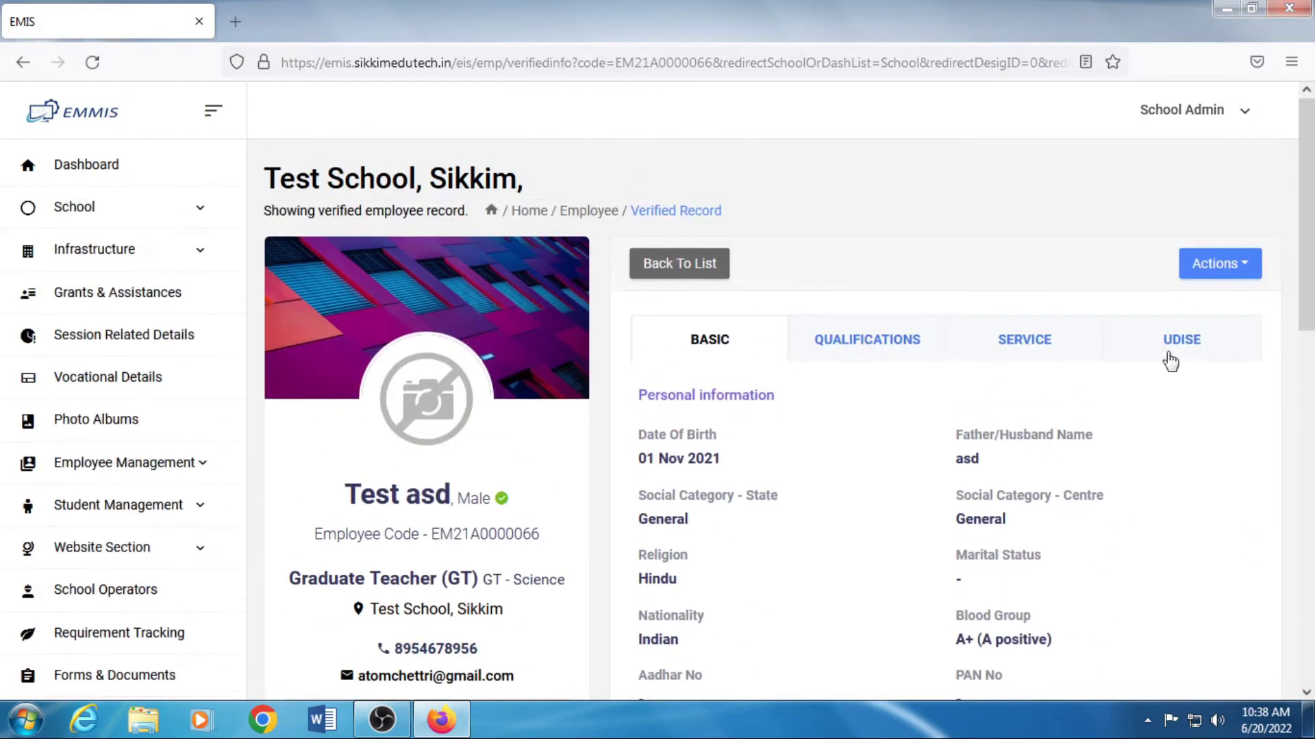
# Start a Transfer/Promotion service transaction for this employee and set its type to Transfer.
pyautogui.click(1217, 272)
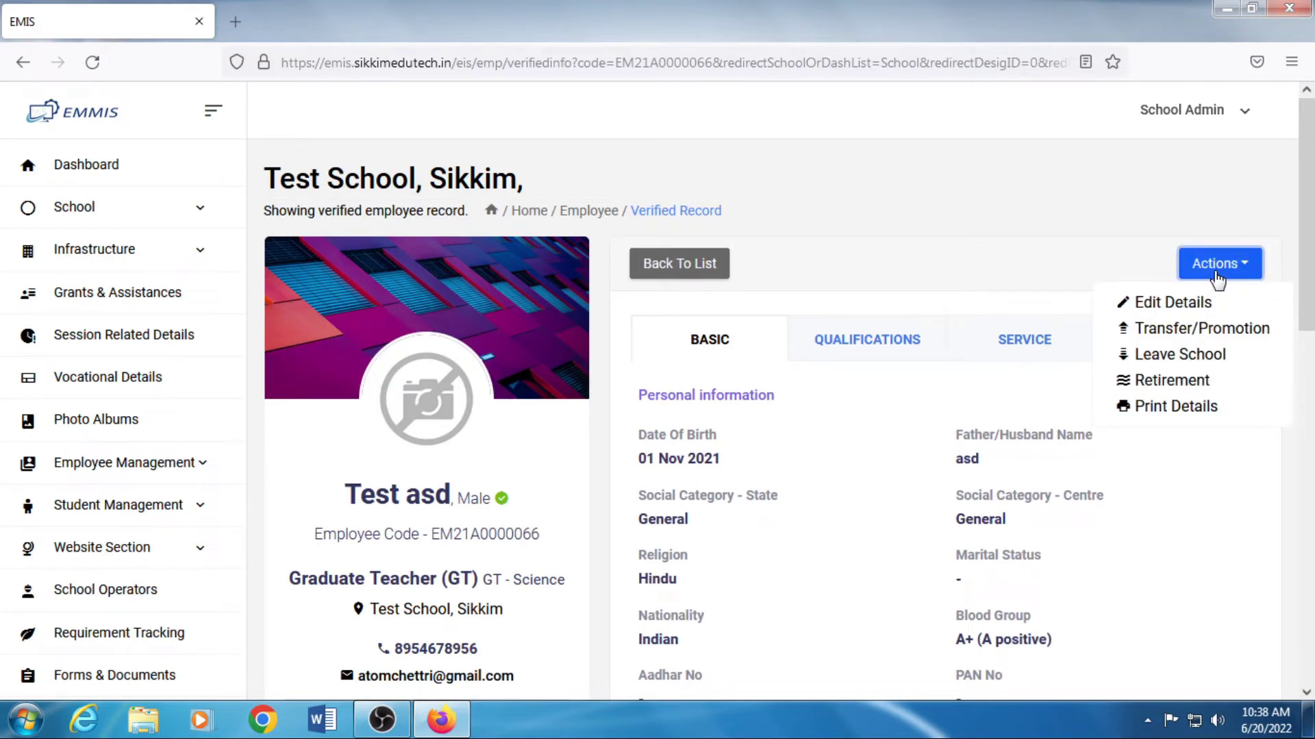
pyautogui.click(1206, 334)
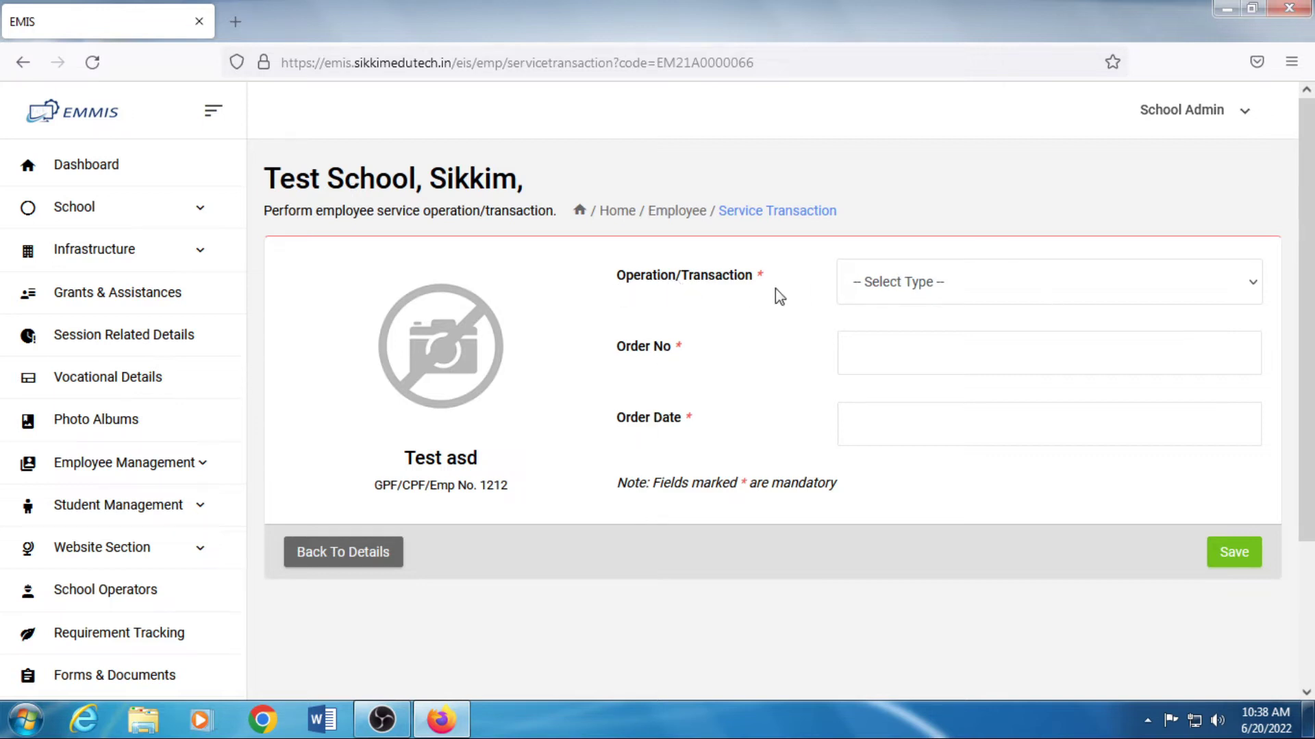
pyautogui.click(862, 291)
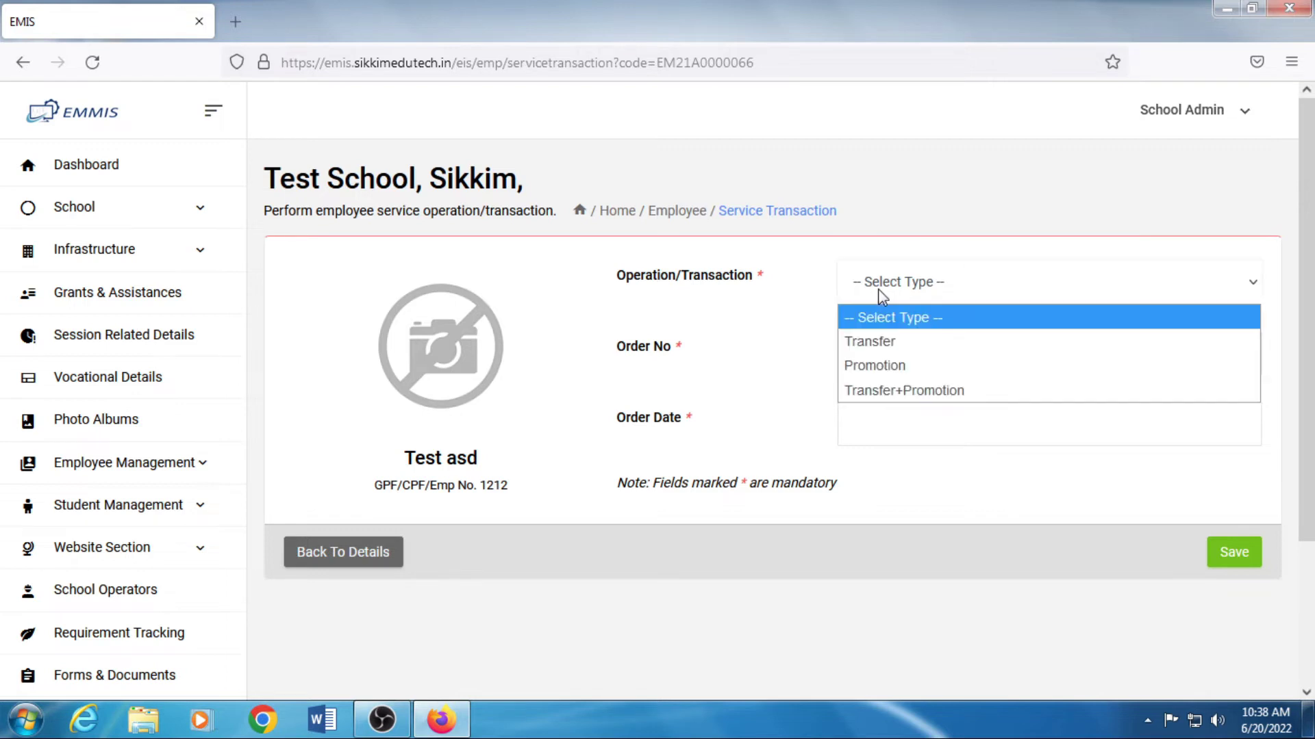
pyautogui.click(877, 342)
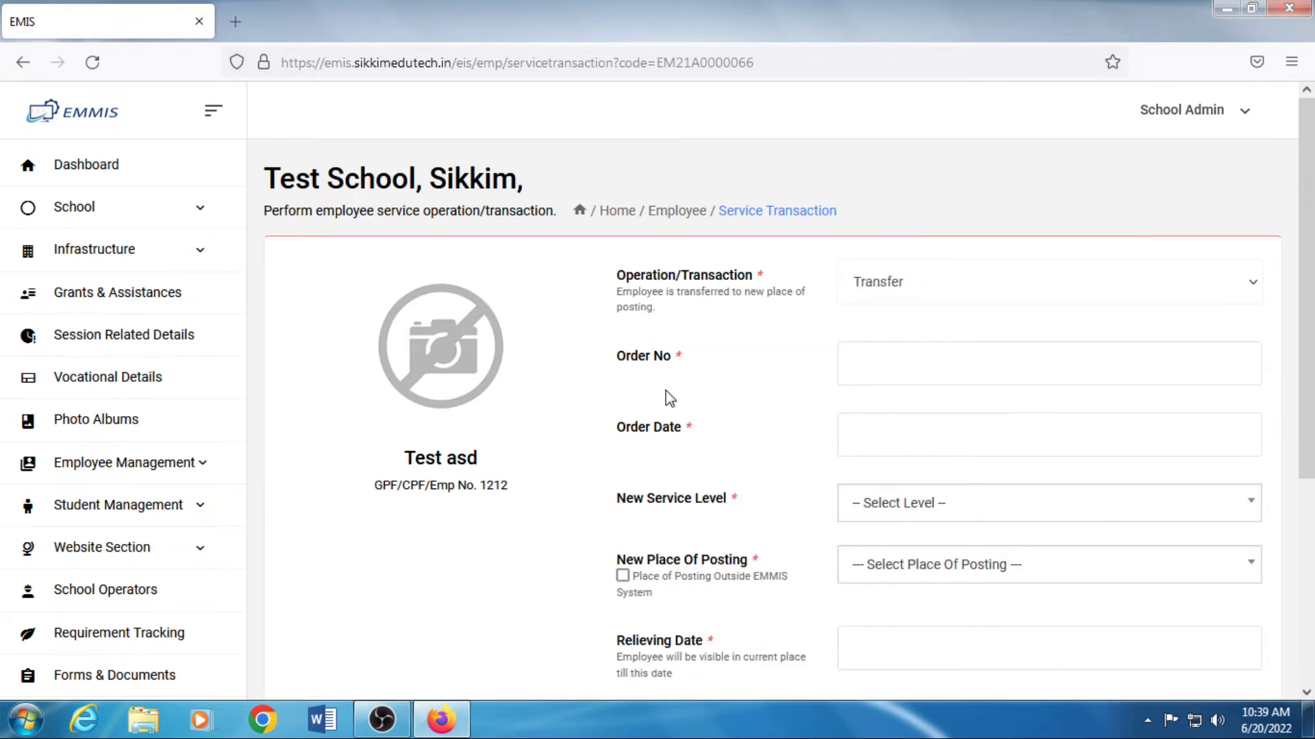
# Confirm a transfer ordered 21 Jun 2022 to District-level BERMIOK MARTAM BLOCK OFFICE, entering the order number, relieving date 22 Jun 2022 and joining date 23 Jun 2022.
pyautogui.scroll(-2, 639, 516)
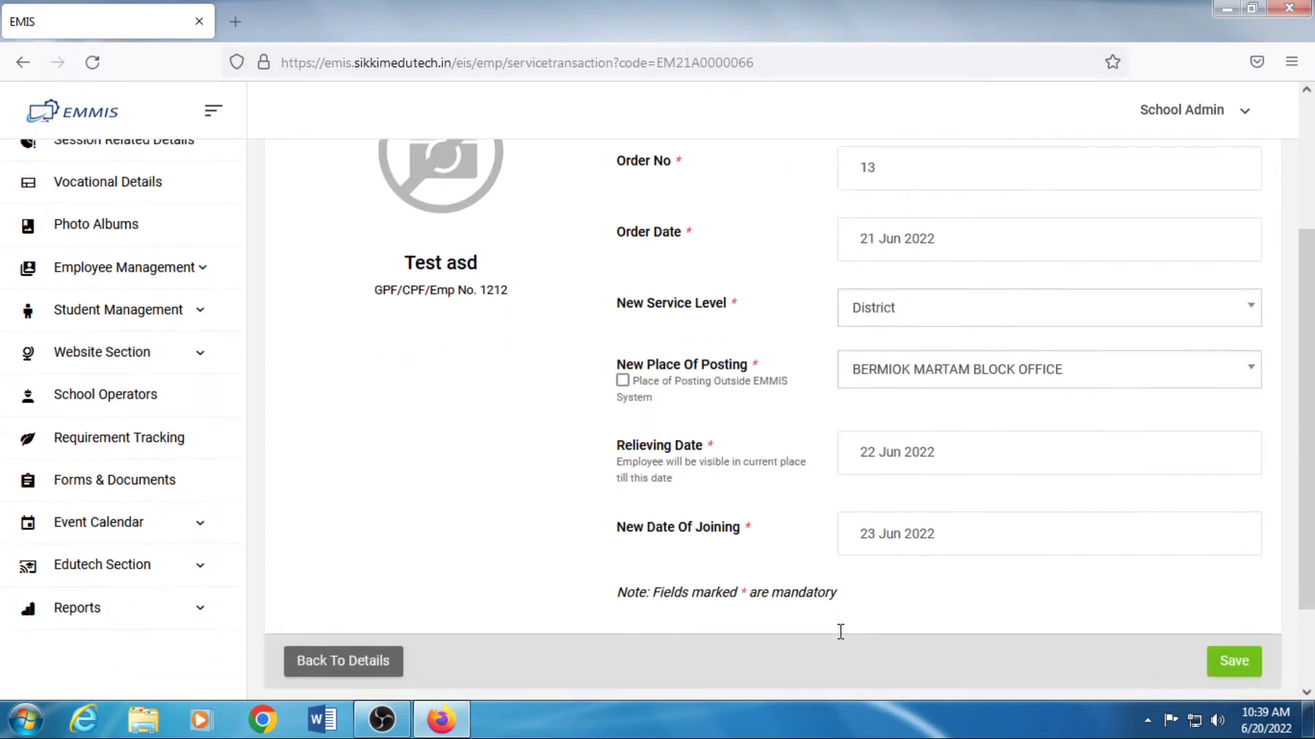
pyautogui.scroll(-2, 836, 630)
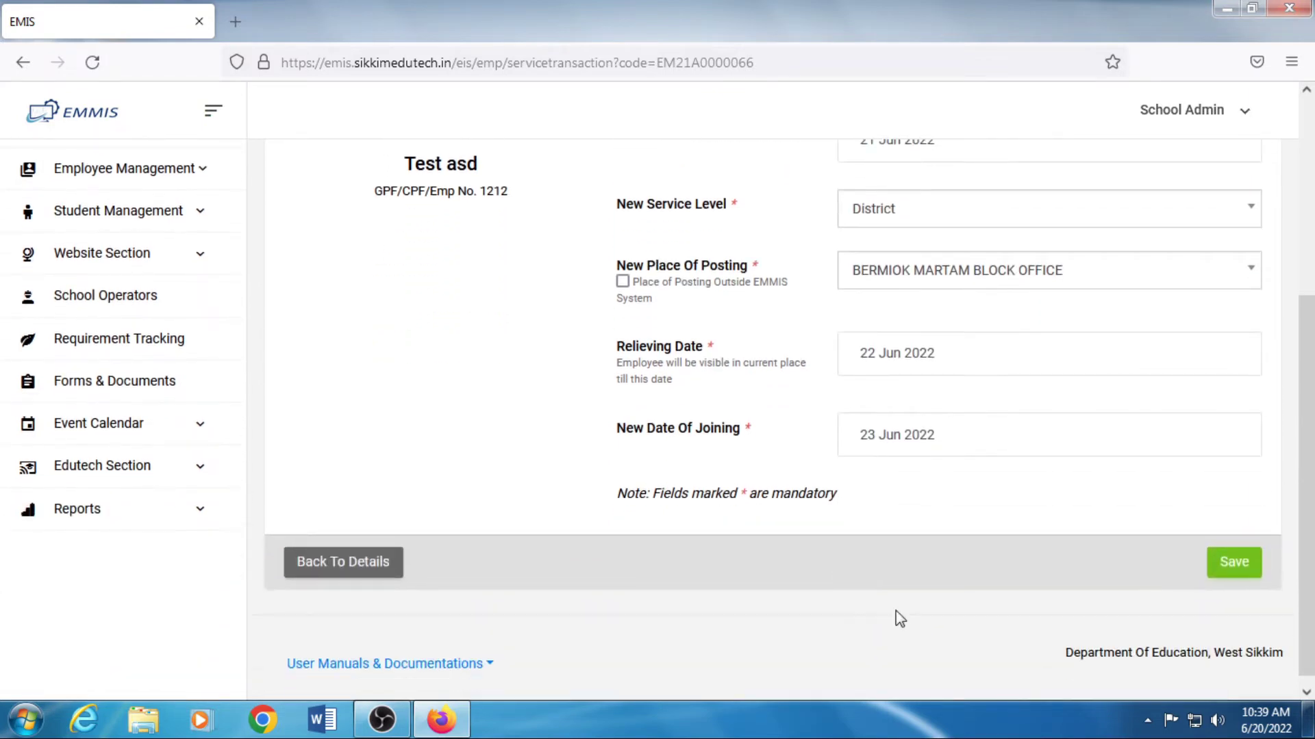
pyautogui.click(1224, 570)
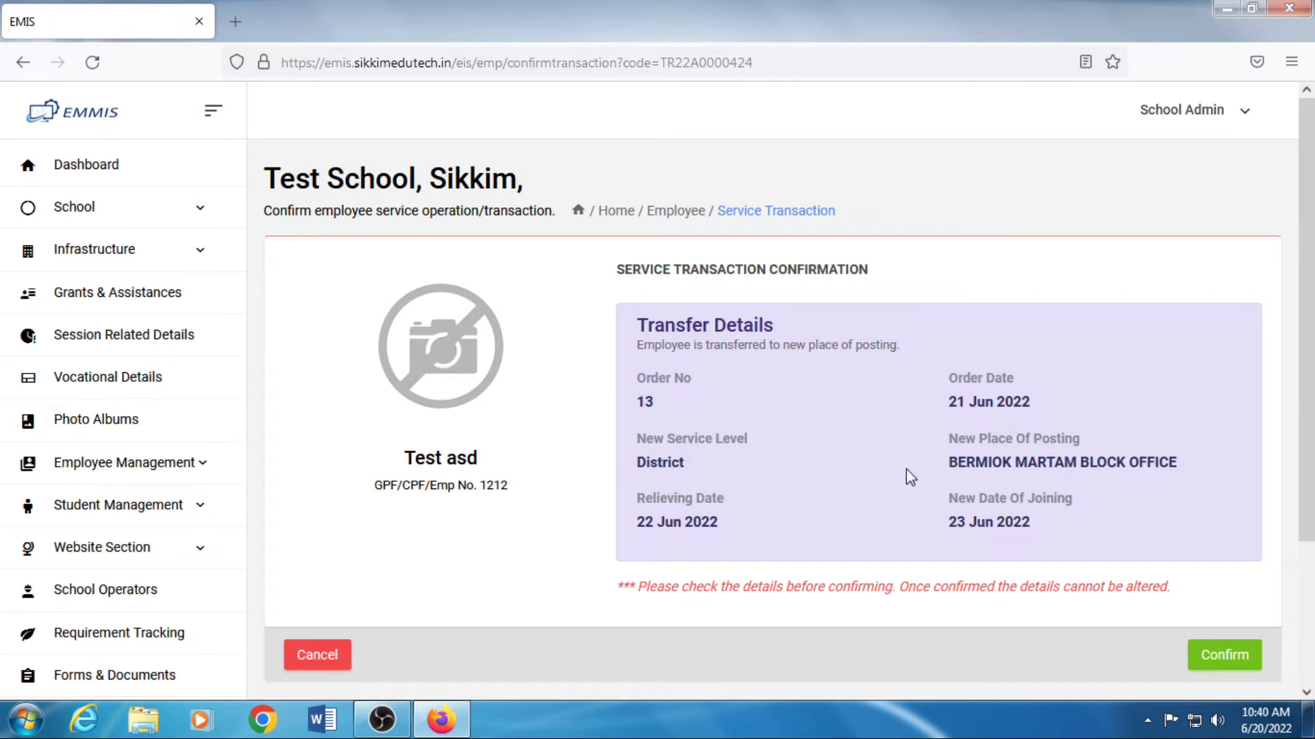
pyautogui.click(1225, 658)
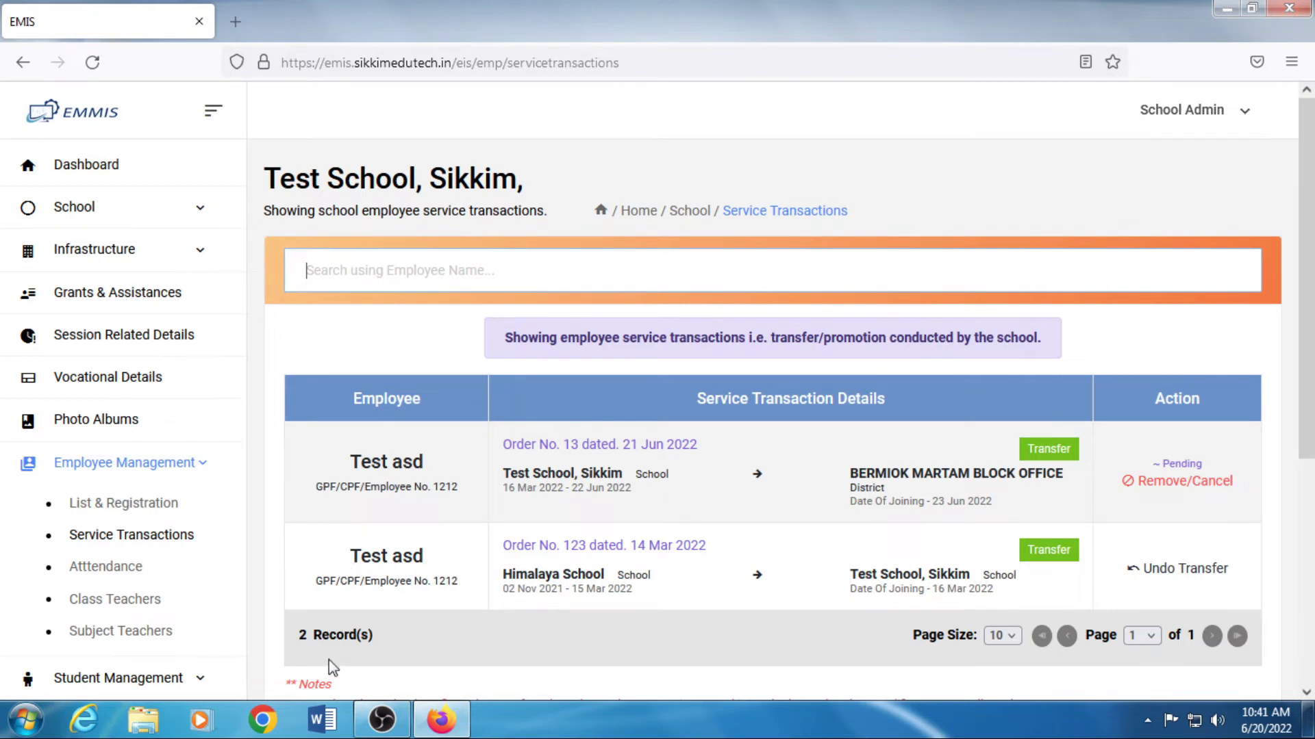
# Remove the pending transfer to BERMIOK MARTAM BLOCK OFFICE from the employee service transactions.
pyautogui.scroll(-3, 376, 668)
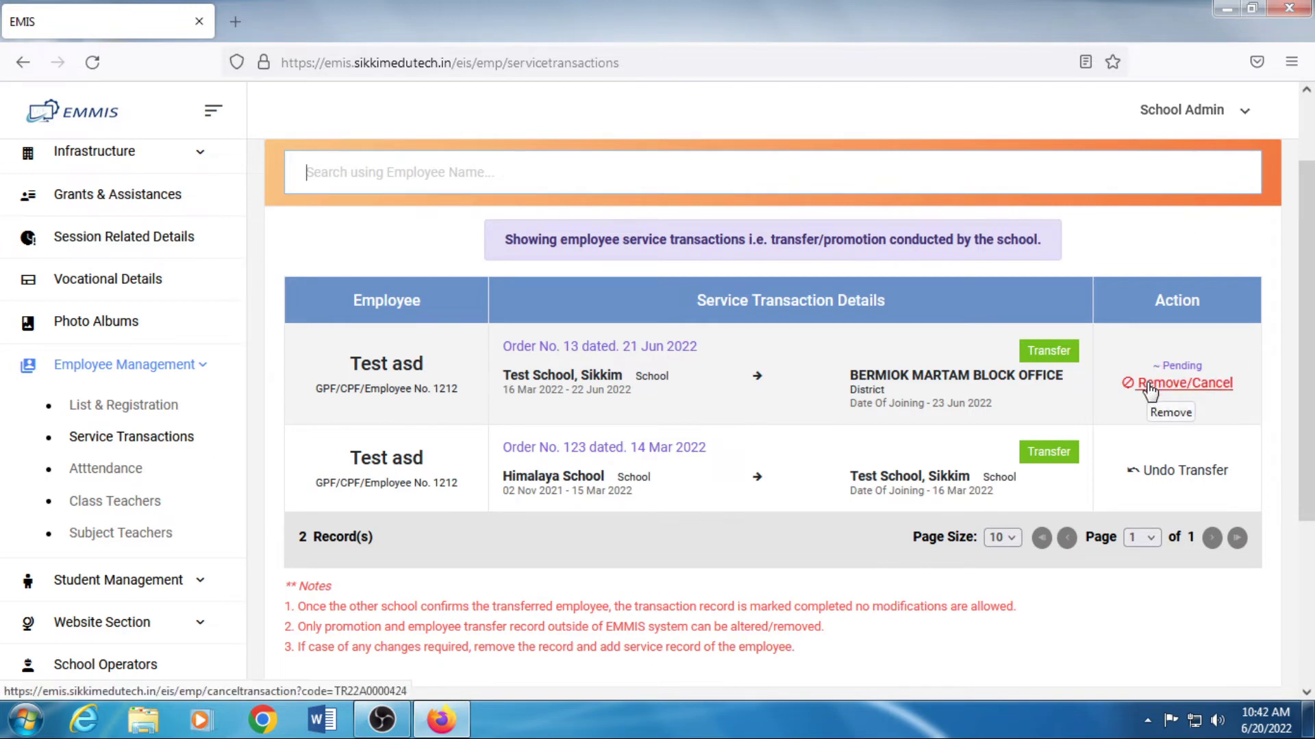
pyautogui.click(1170, 387)
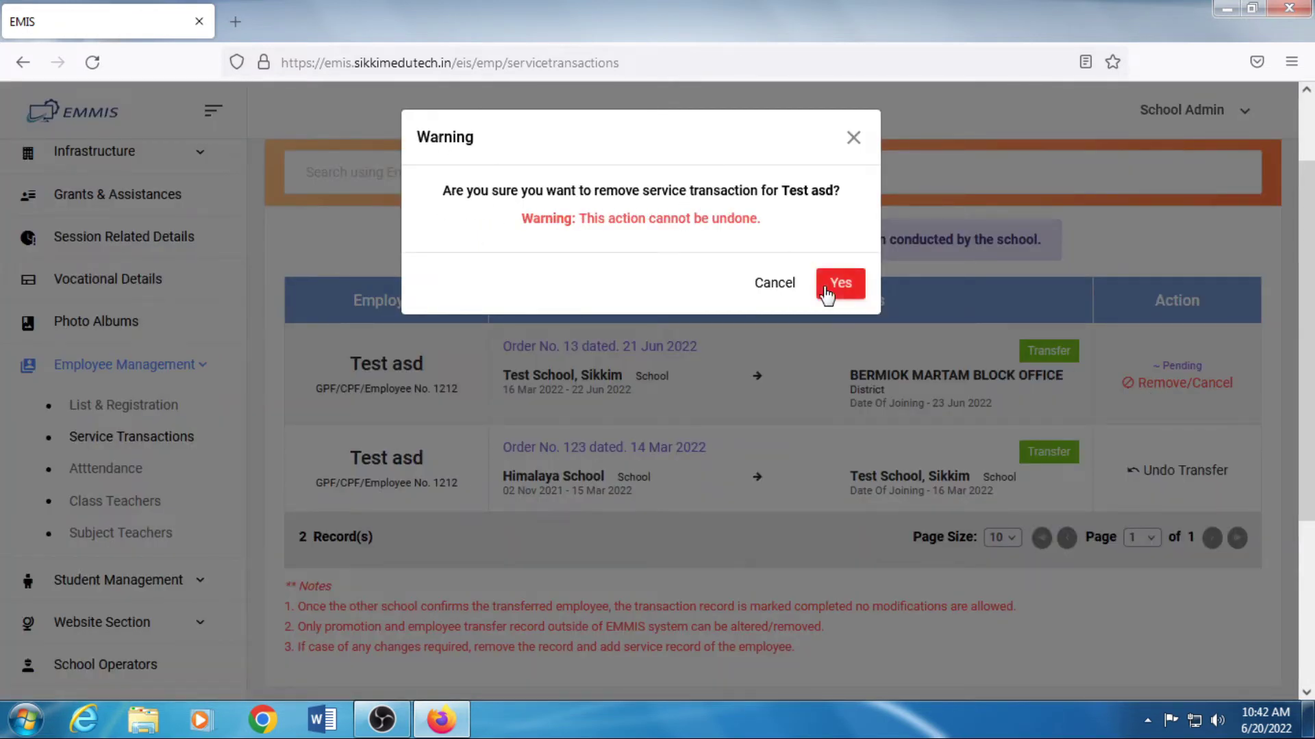
pyautogui.click(825, 288)
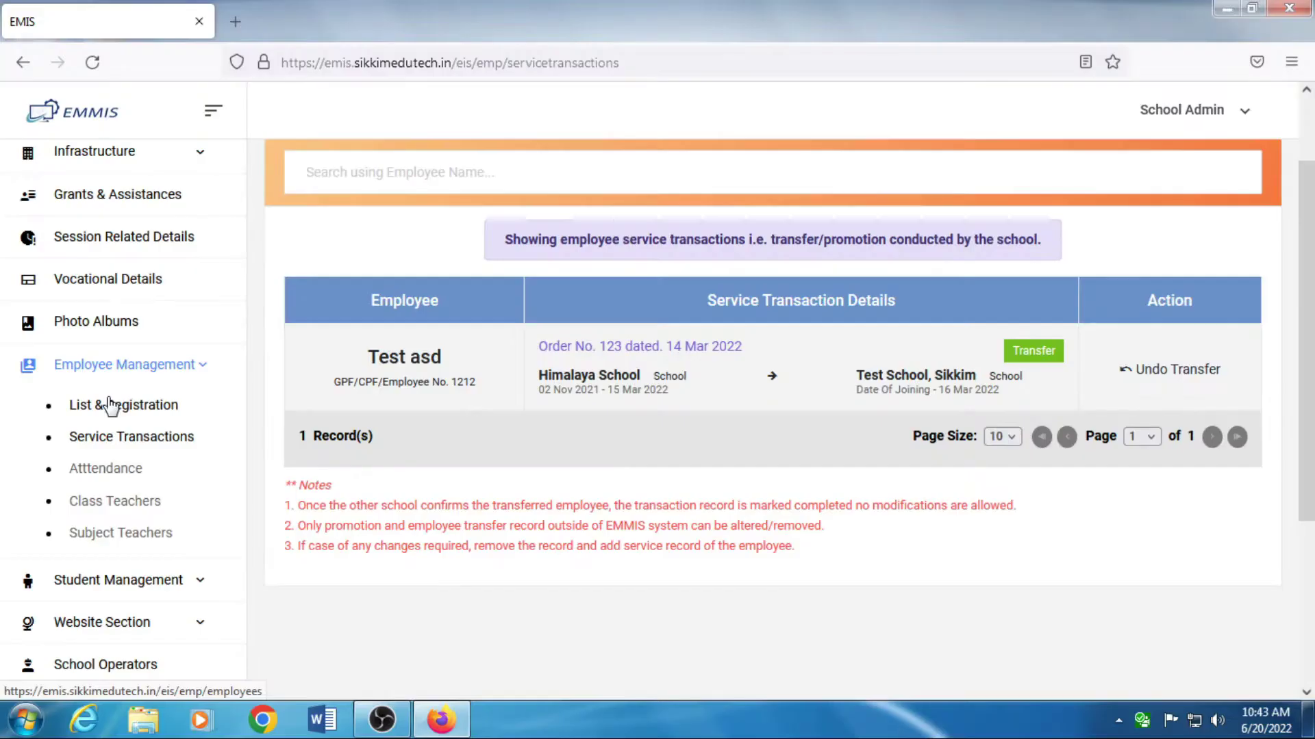
# Reopen the verified employee's record from the employee list and start another Transfer/Promotion transaction.
pyautogui.click(581, 261)
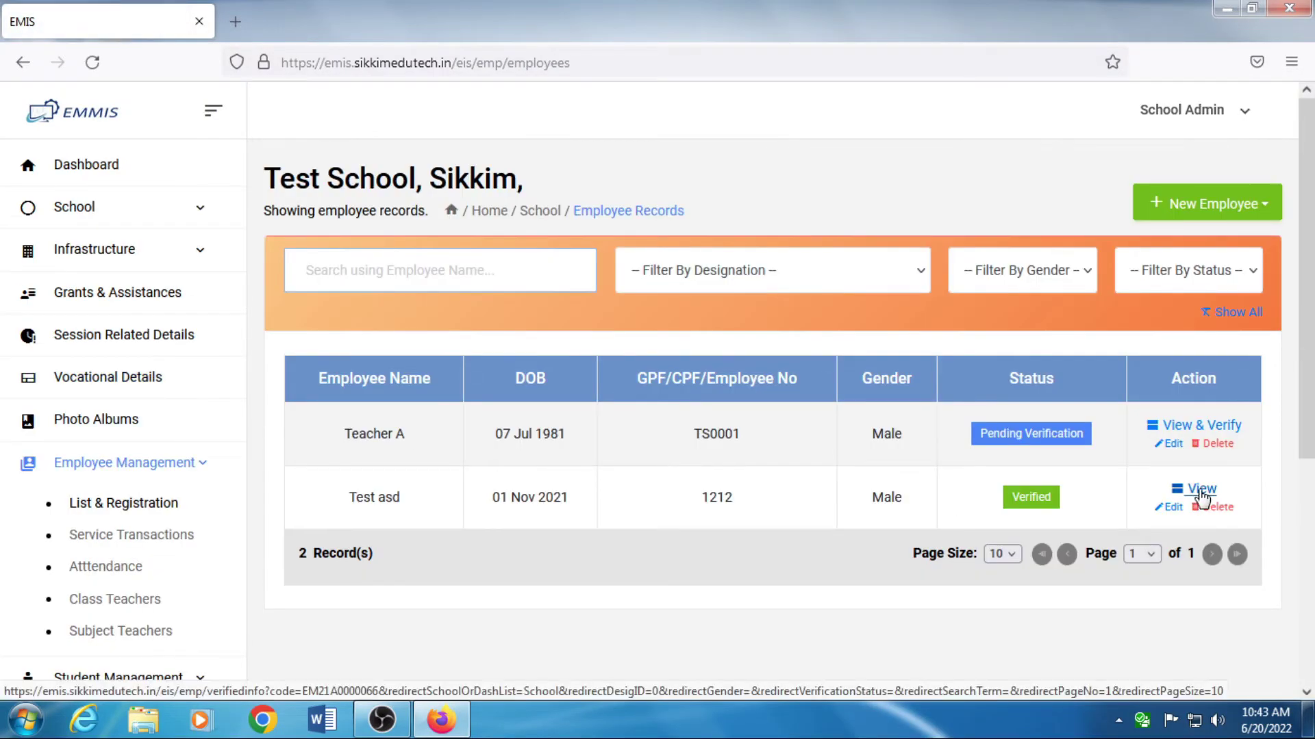
pyautogui.click(1191, 491)
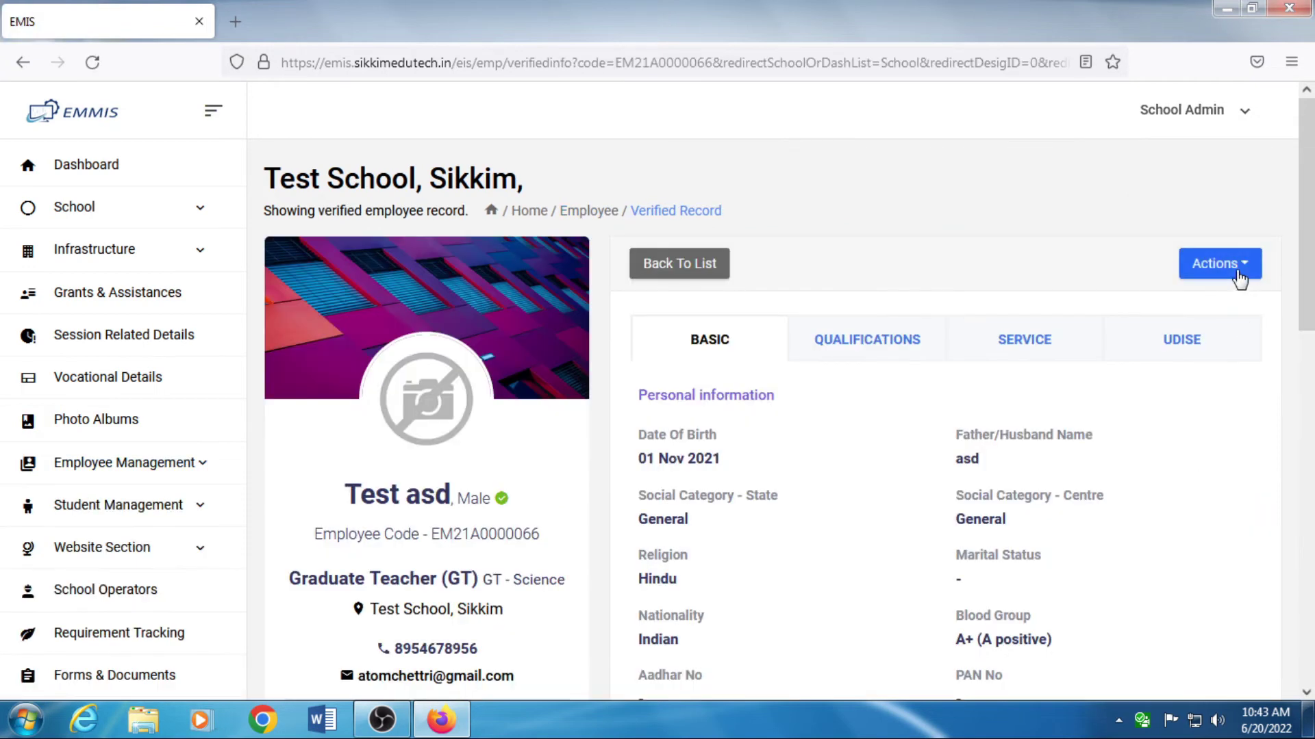
pyautogui.click(1240, 265)
pyautogui.click(1228, 331)
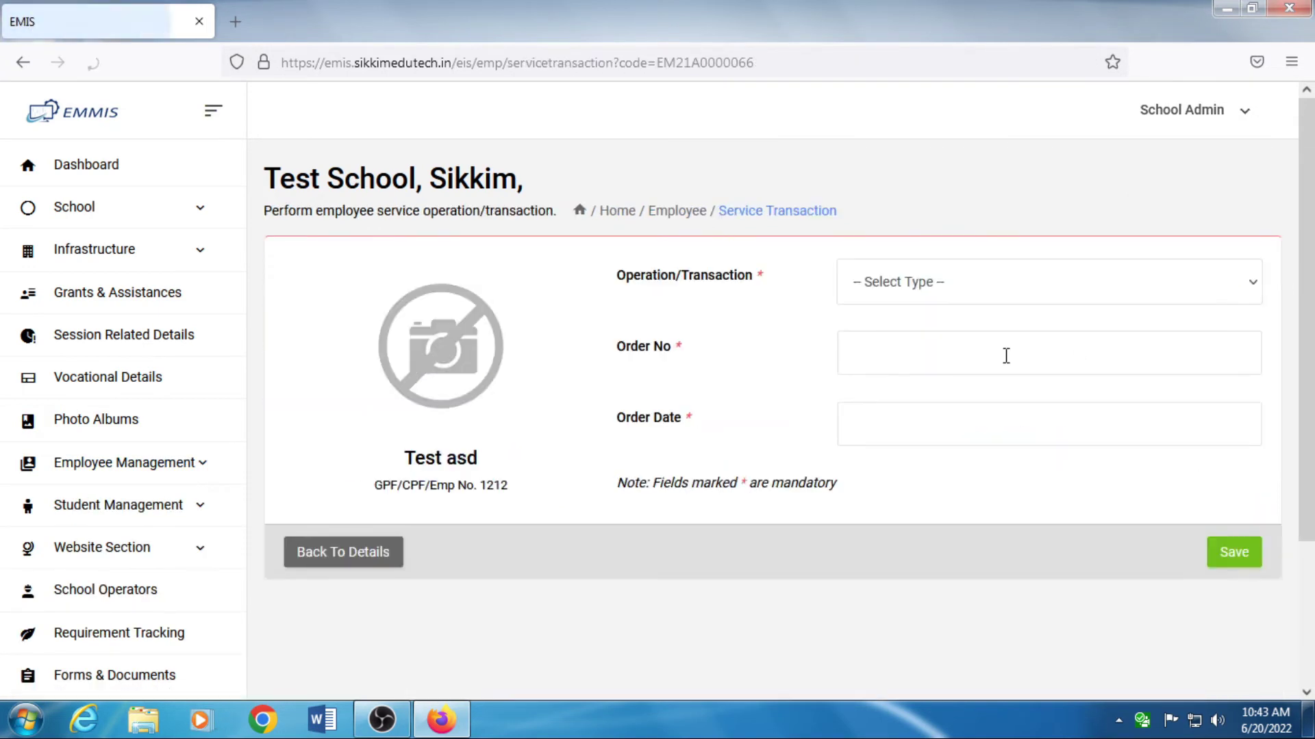
# Save a Promotion to Graduate Teacher (GT), GT - Science, with the order number and order date 21 Jun 2022, and cancel it at the confirmation stage.
pyautogui.click(975, 287)
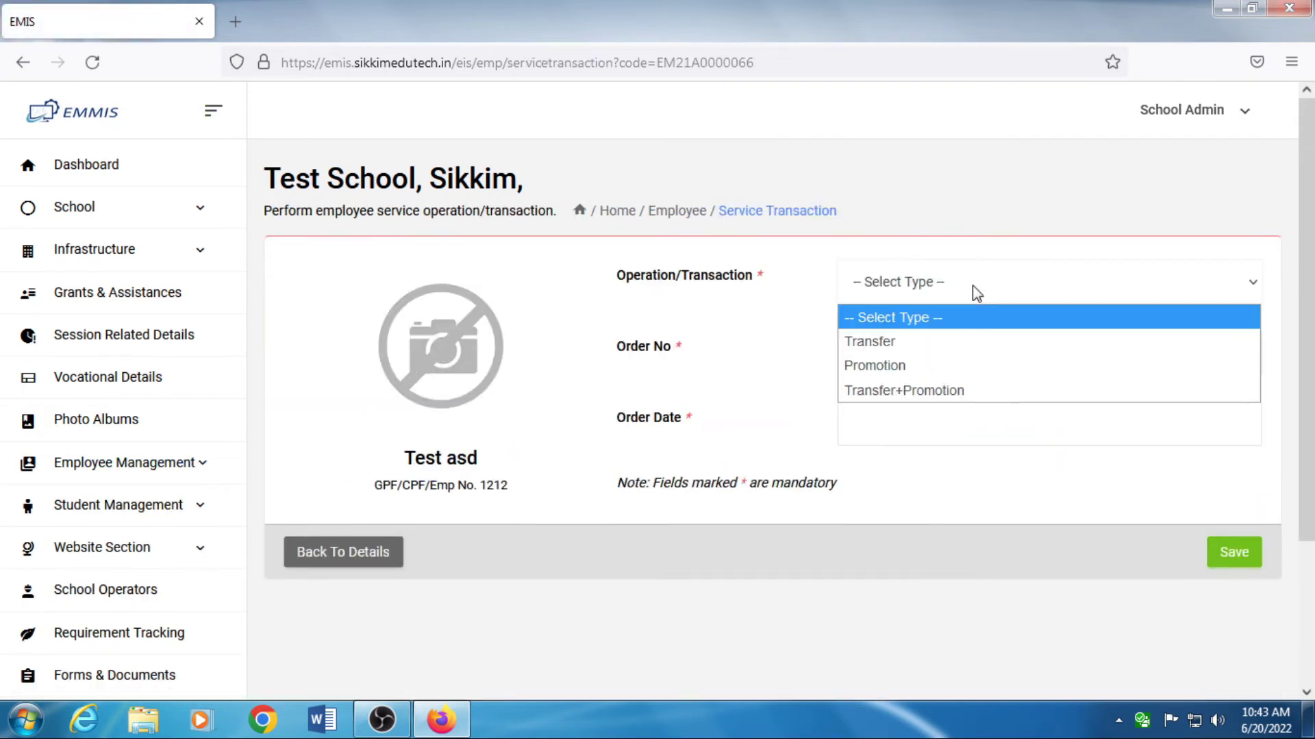
pyautogui.click(935, 364)
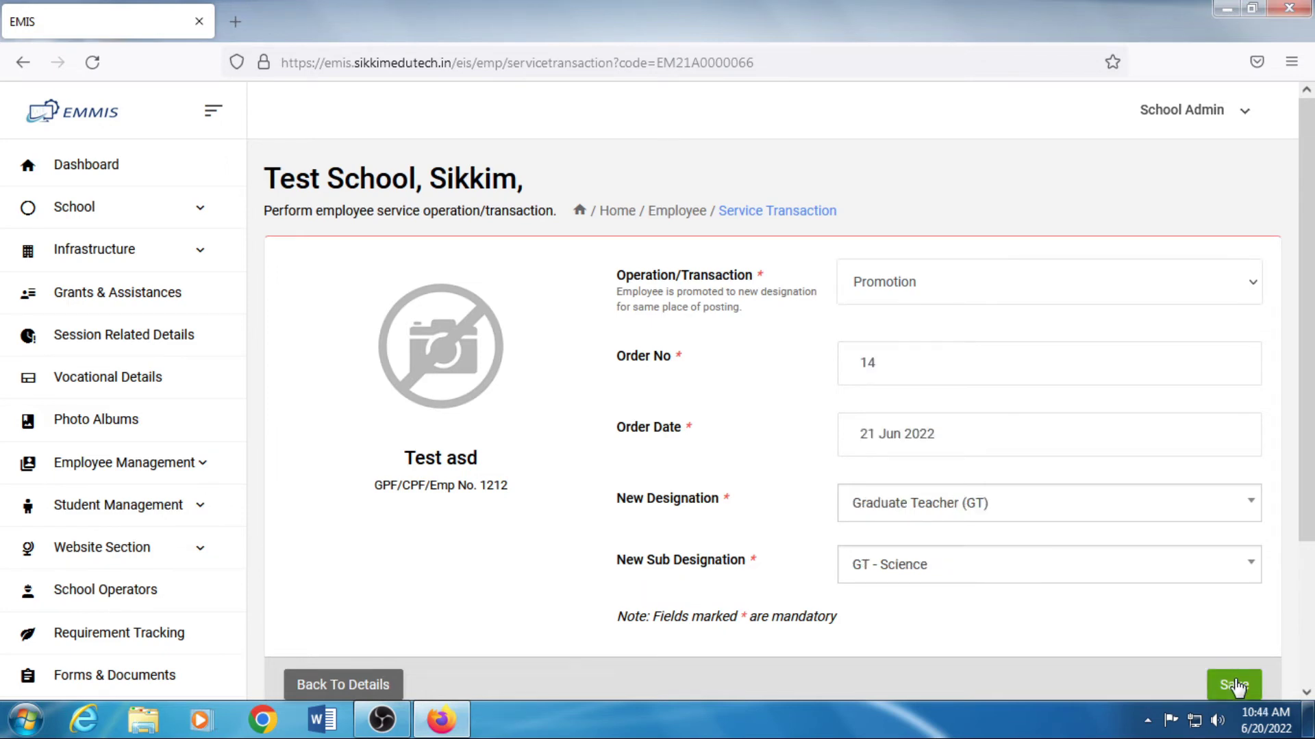
pyautogui.click(1235, 685)
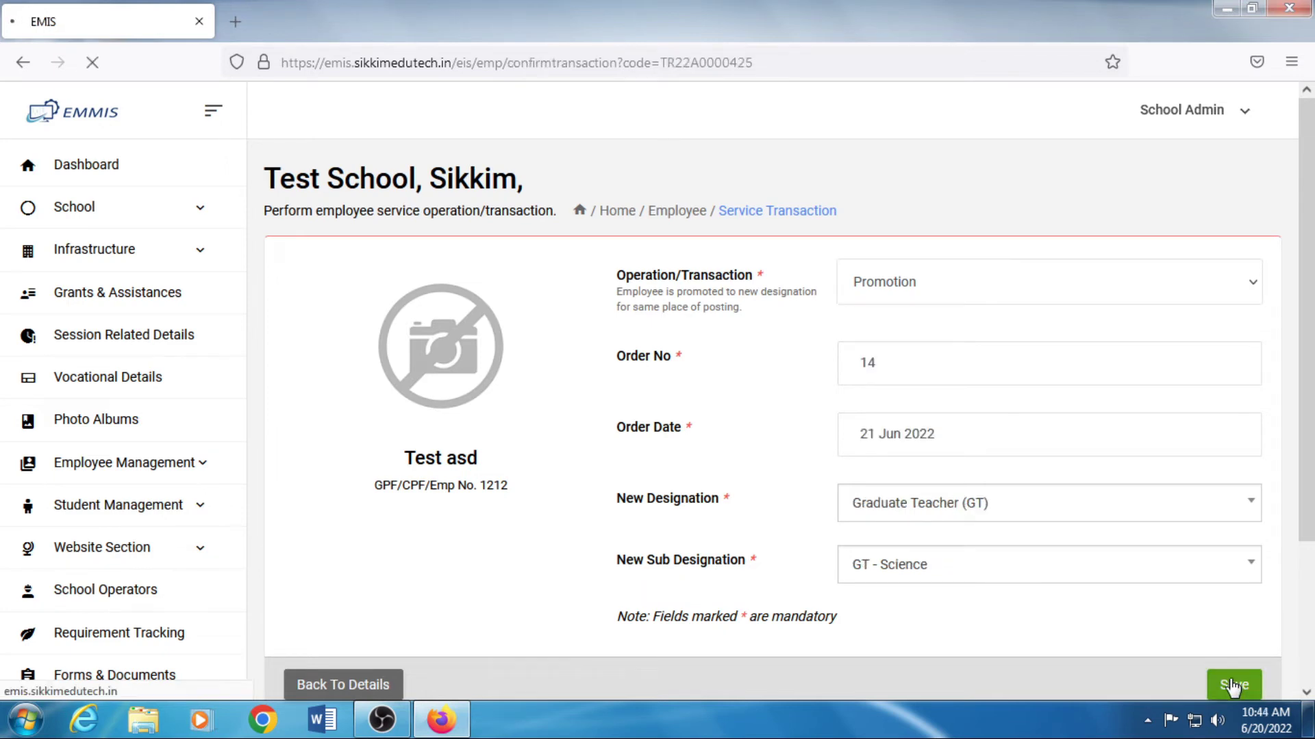
pyautogui.click(328, 595)
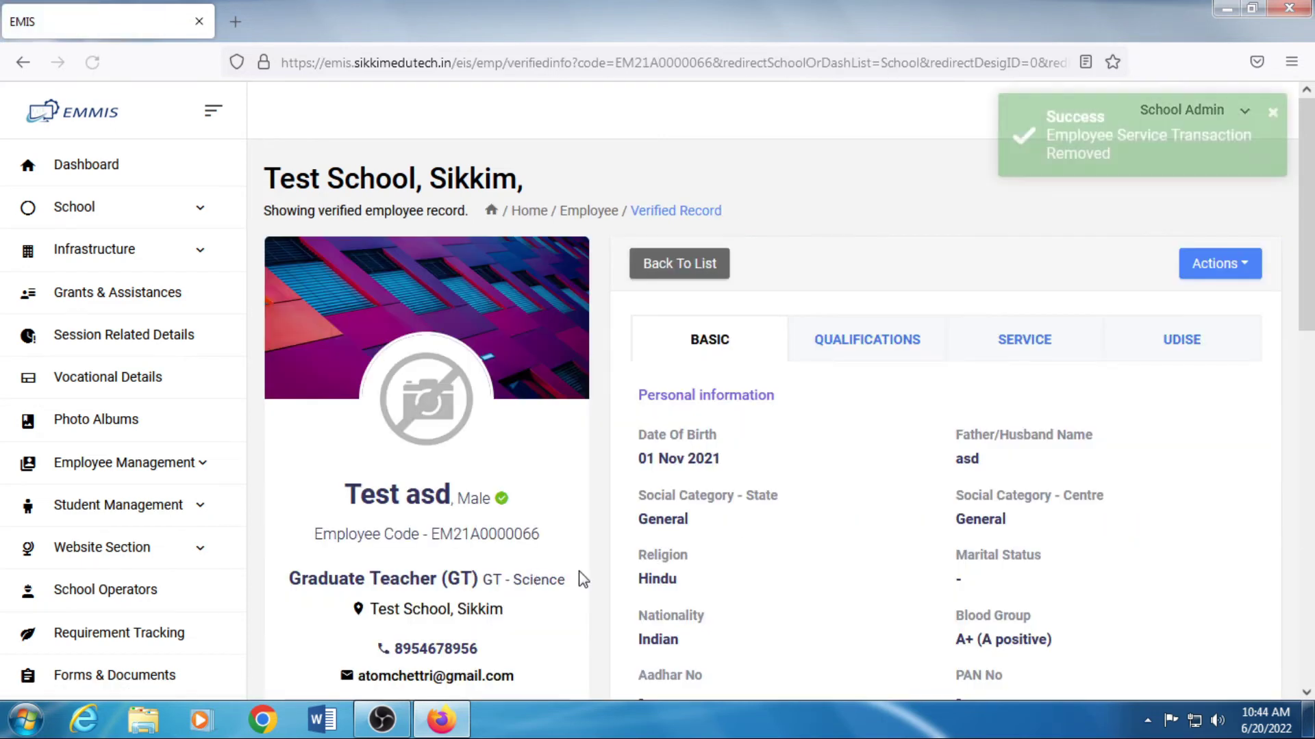
# Start another Transfer/Promotion transaction for the verified employee and set the operation type to Transfer+Promotion.
pyautogui.click(1220, 267)
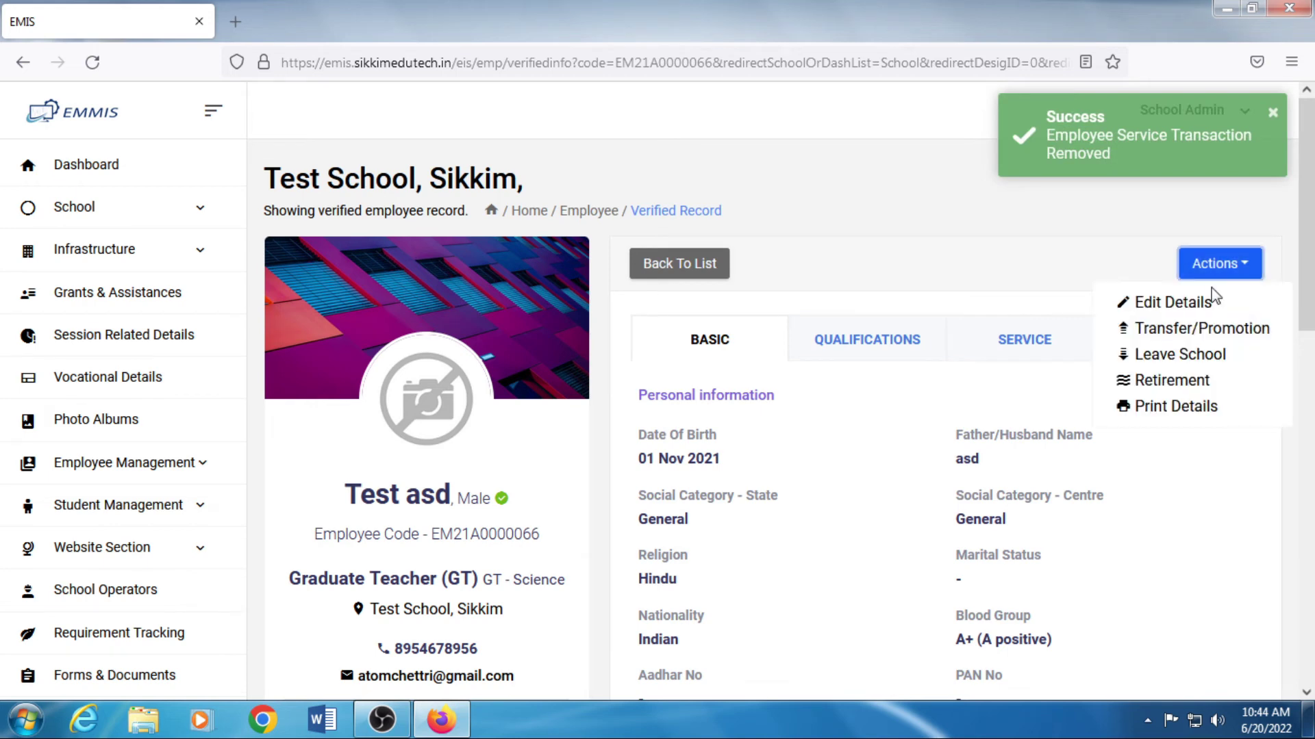
pyautogui.click(1198, 326)
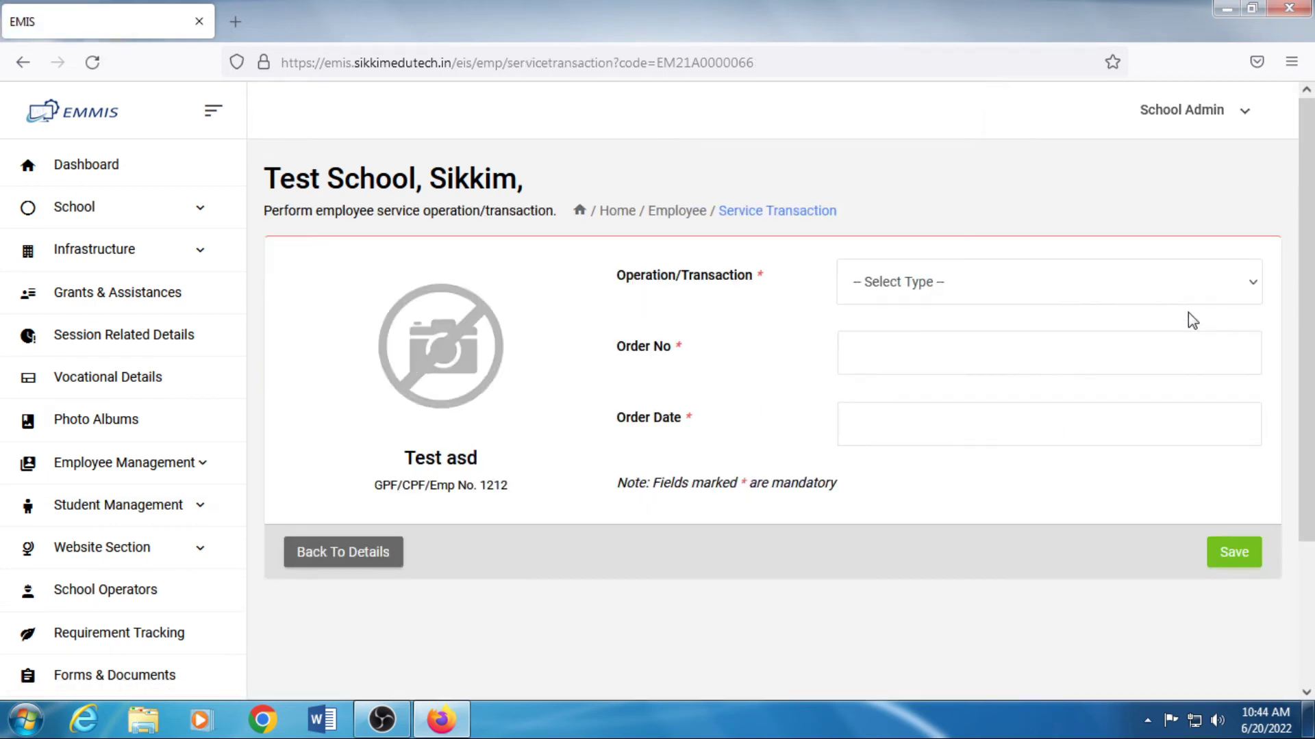
pyautogui.click(1189, 289)
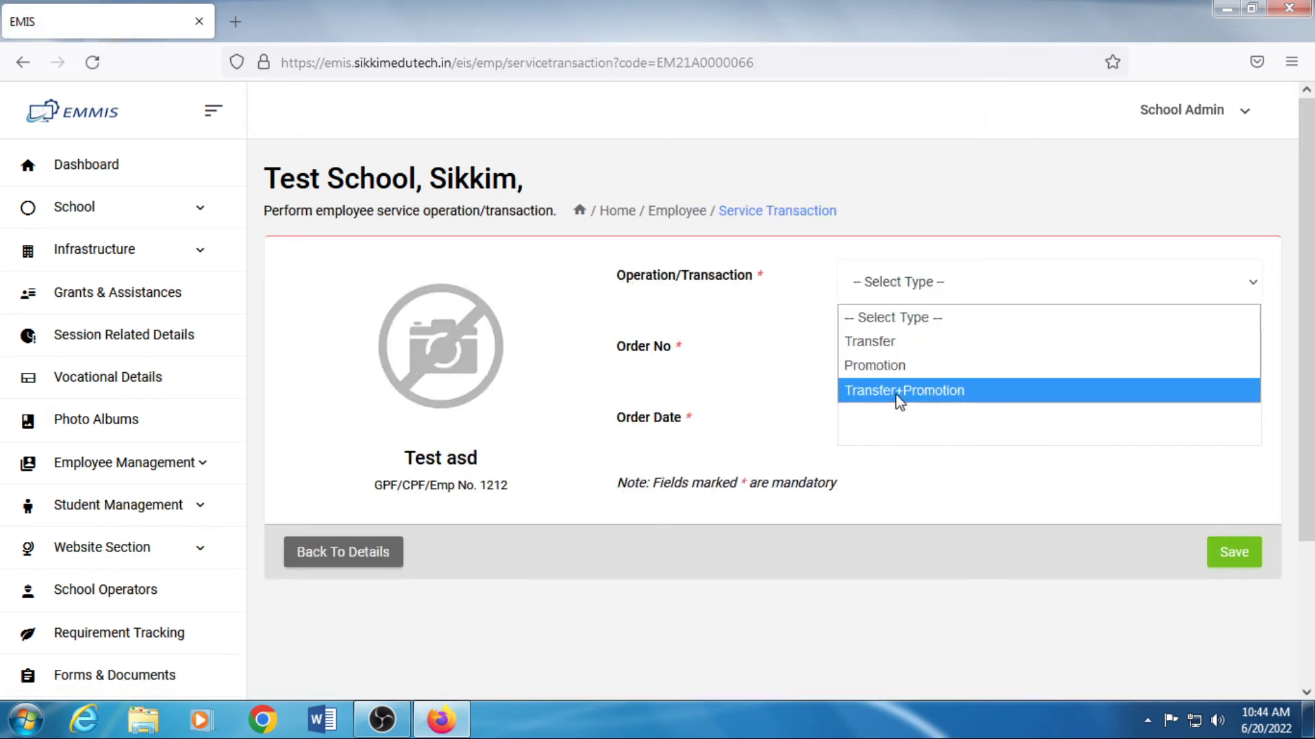
pyautogui.click(962, 390)
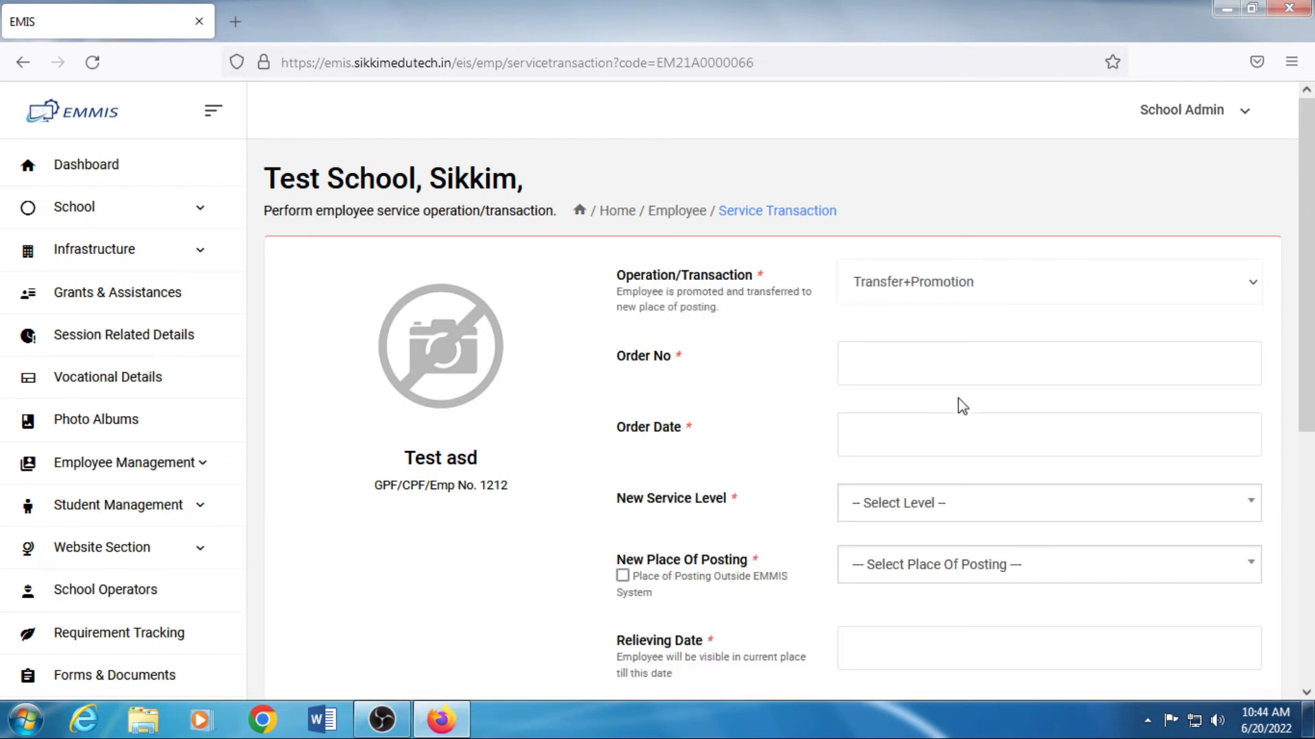
# Enter the order number, order date 21 Jun 2022, District level, posting BERMIOK MARTAM BLOCK OFFICE, relieving date 22 Jun 2022 and joining date 23 Jun 2022.
pyautogui.scroll(-4, 611, 498)
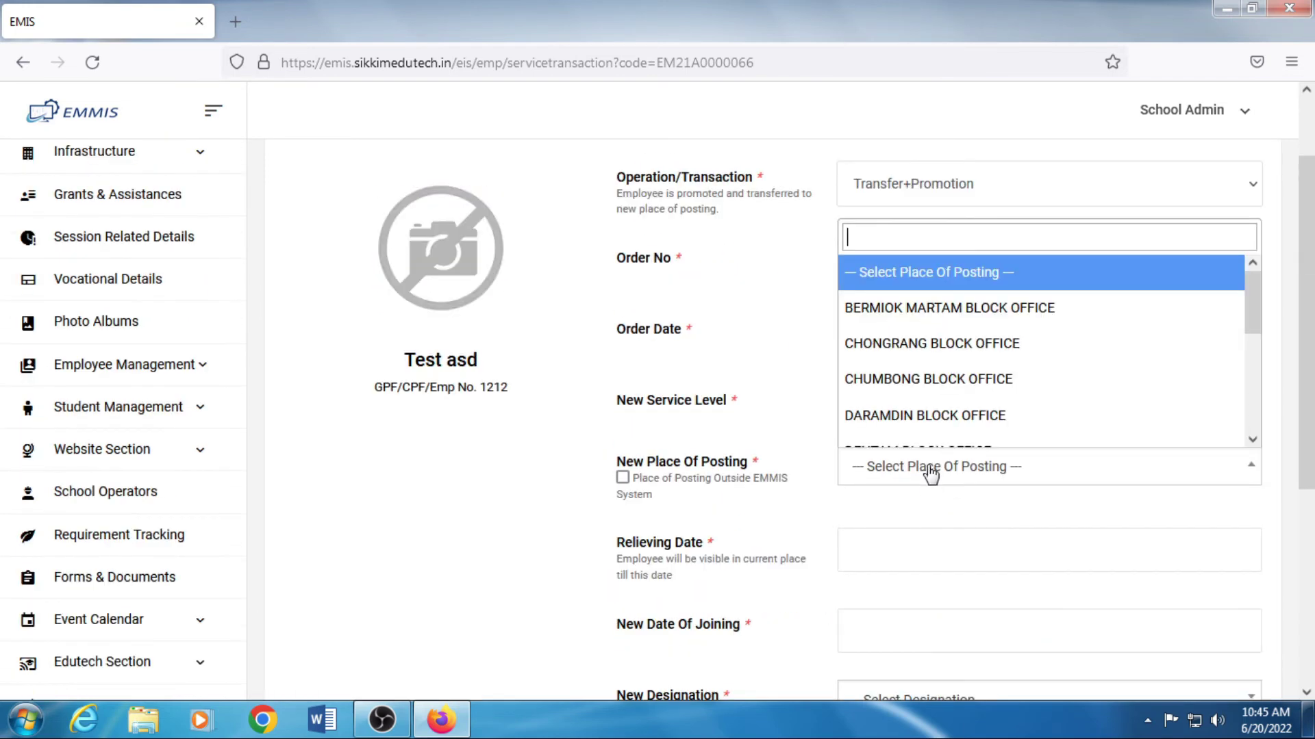
pyautogui.press('Down')
pyautogui.press('Return')
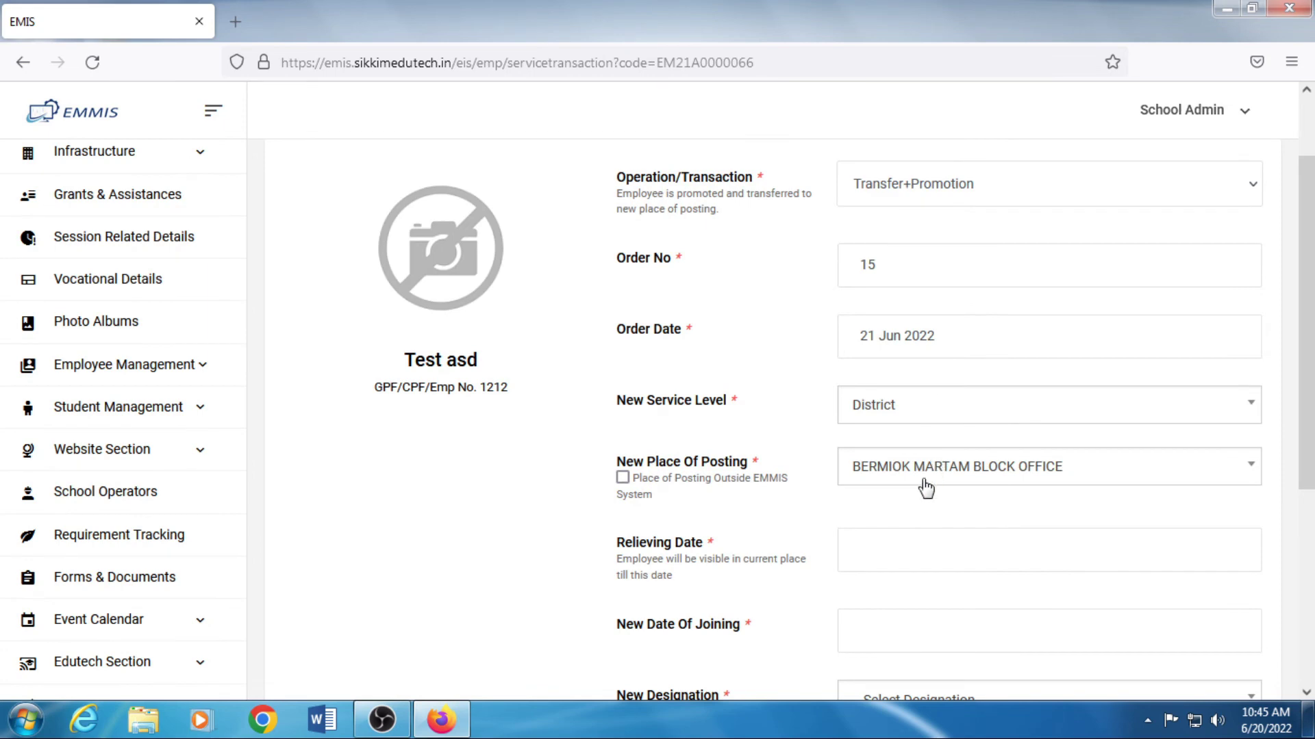
pyautogui.scroll(-1, 900, 490)
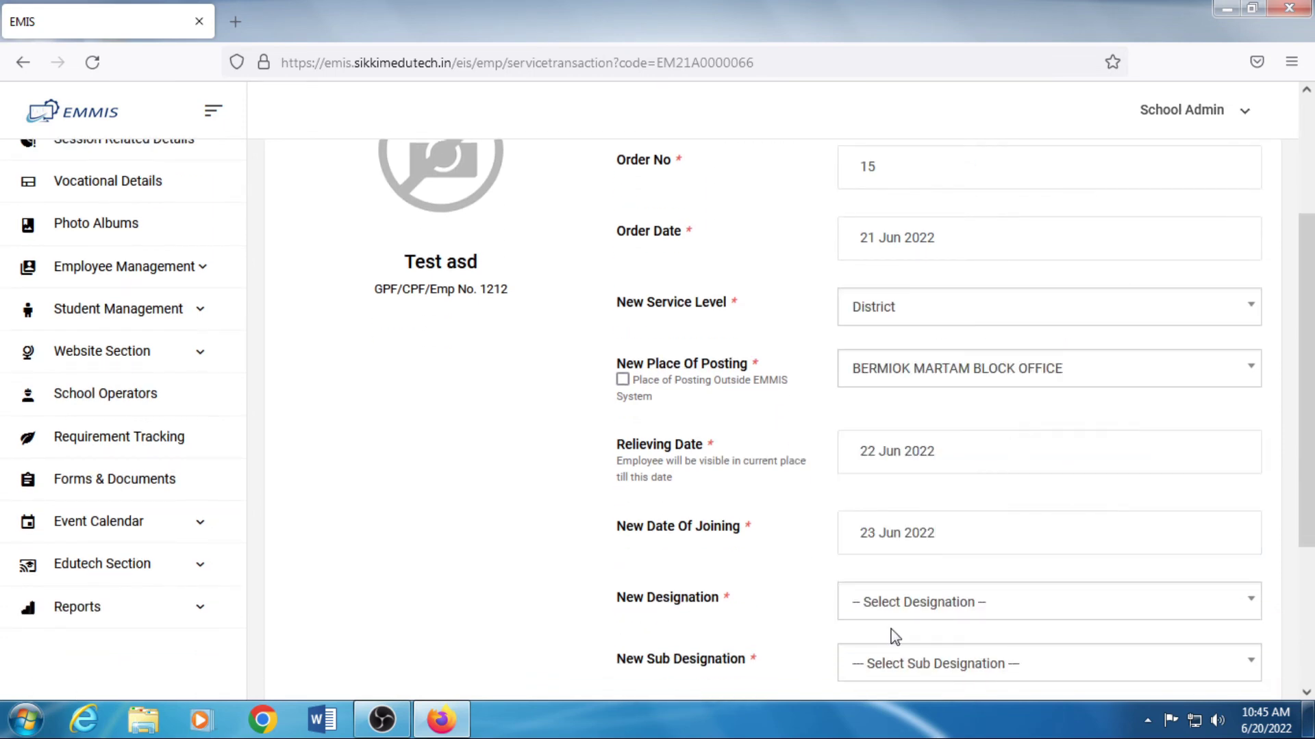
# Set the new designation to Graduate Teacher (GT) with sub designation GT - Science, then save and confirm the Transfer+Promotion transaction.
pyautogui.scroll(-1, 888, 631)
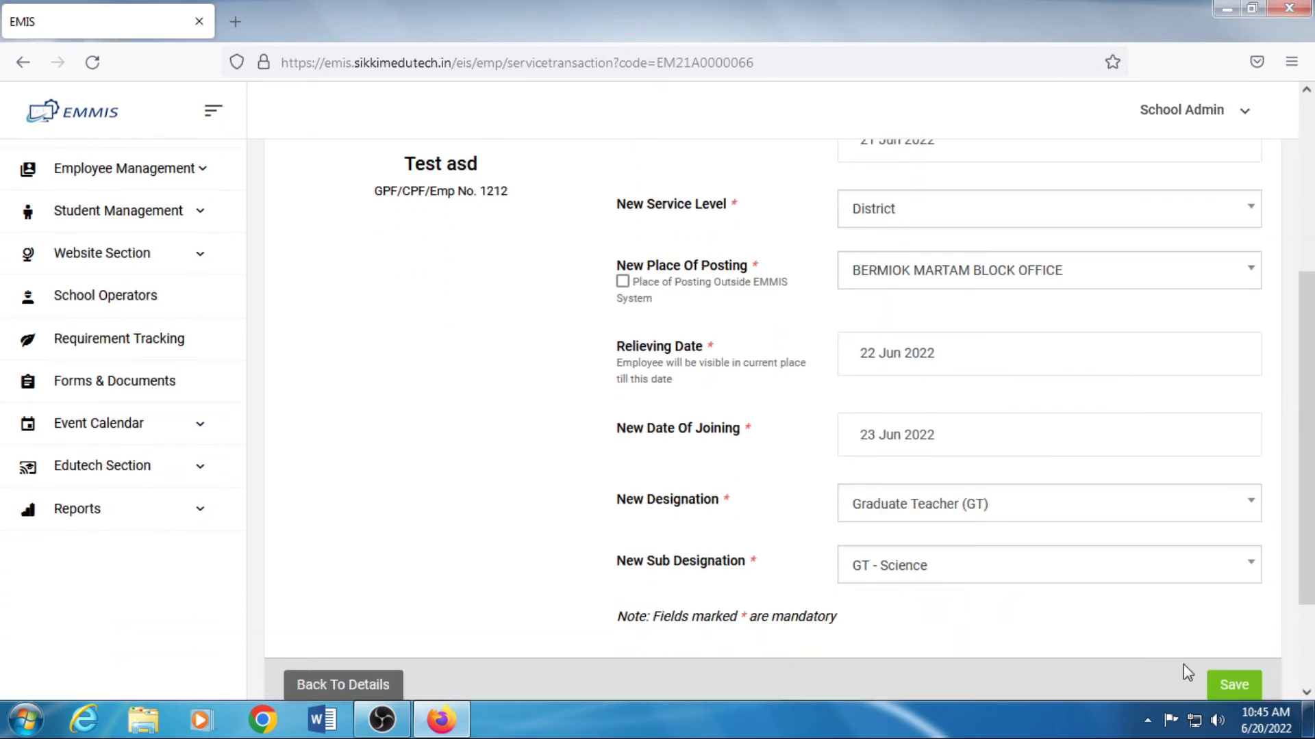
pyautogui.click(1229, 682)
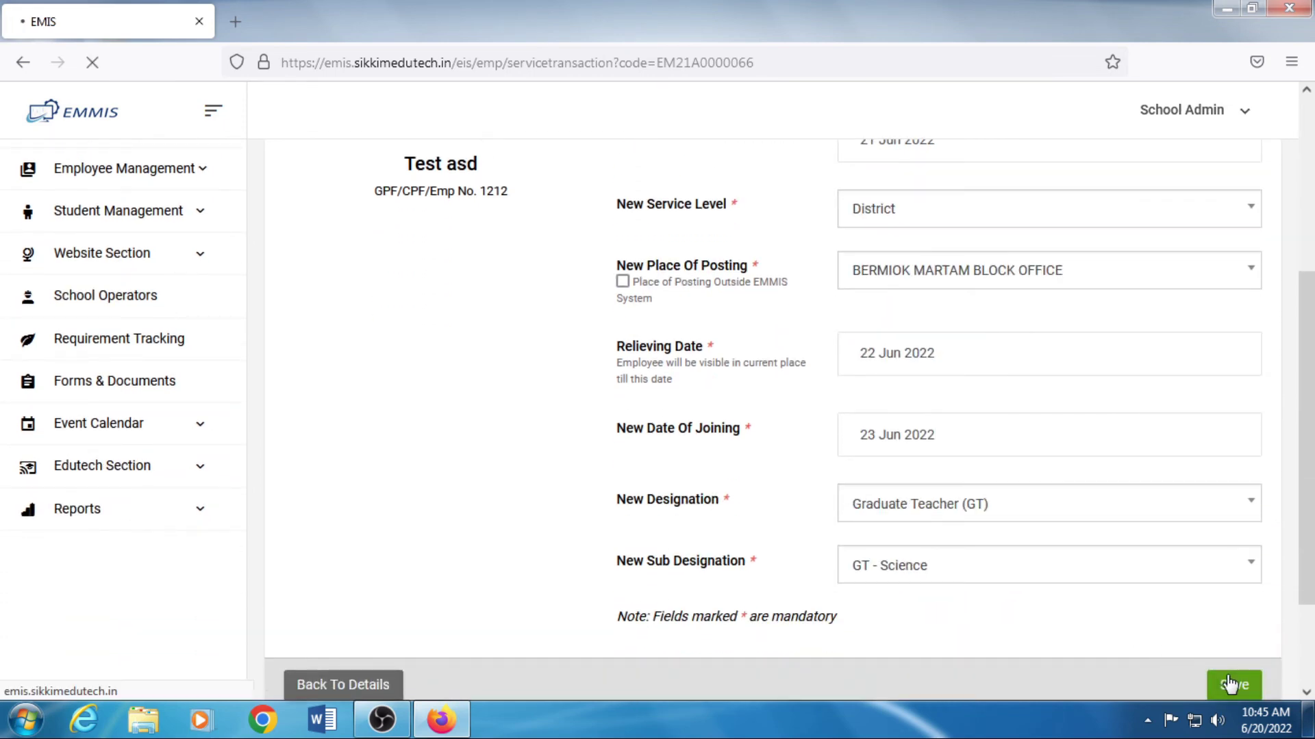
pyautogui.scroll(-4, 1194, 640)
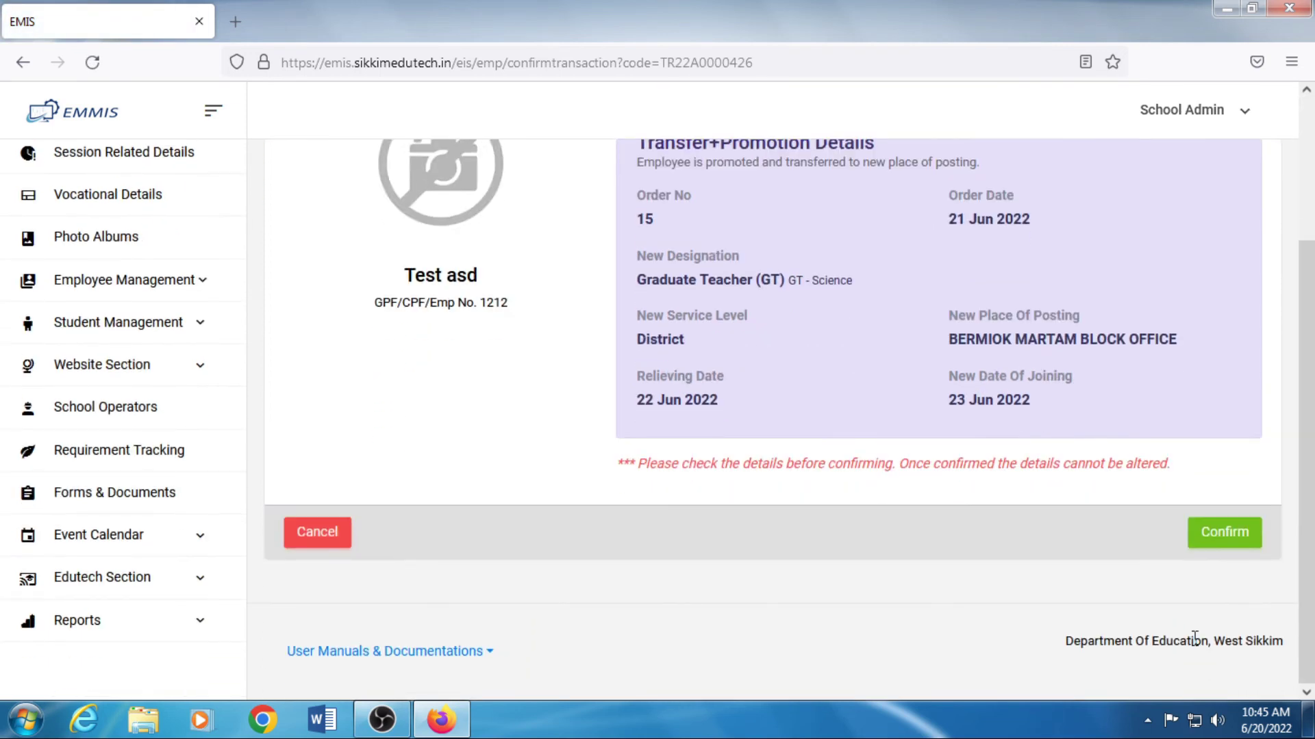
pyautogui.scroll(2, 1194, 639)
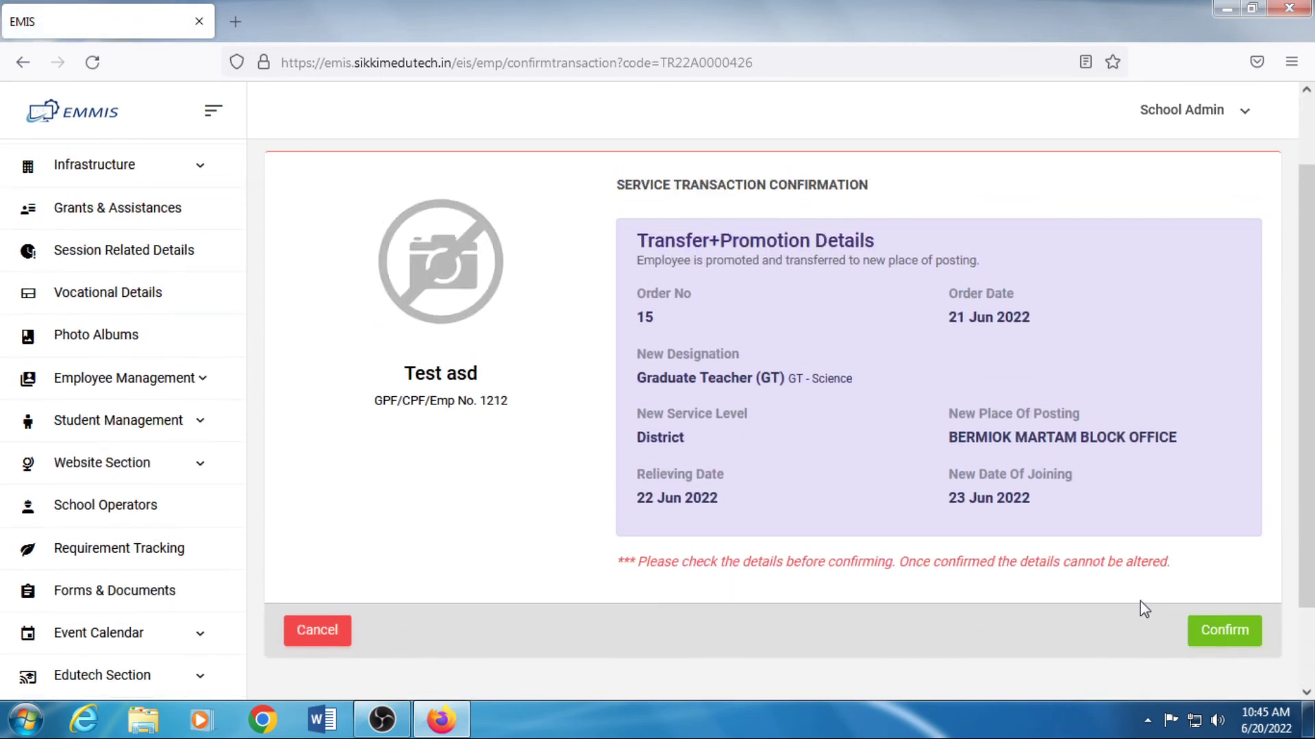
pyautogui.click(1207, 636)
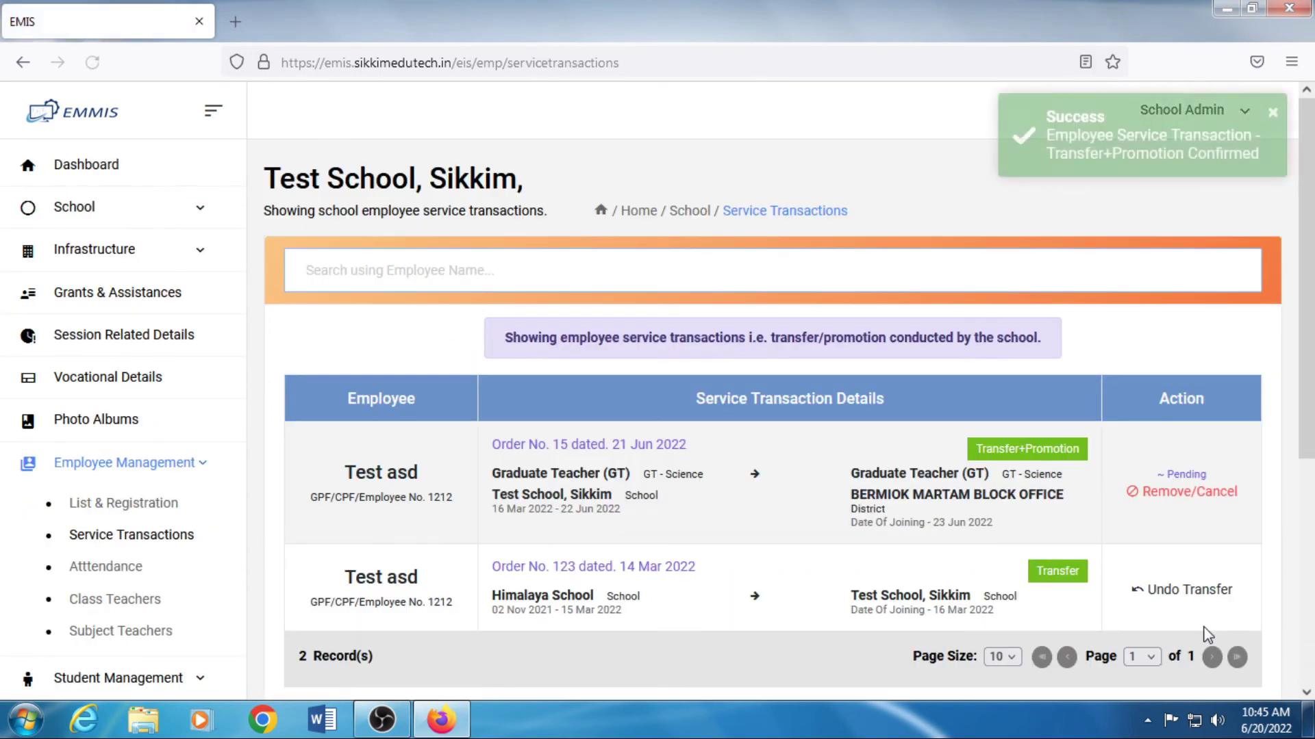